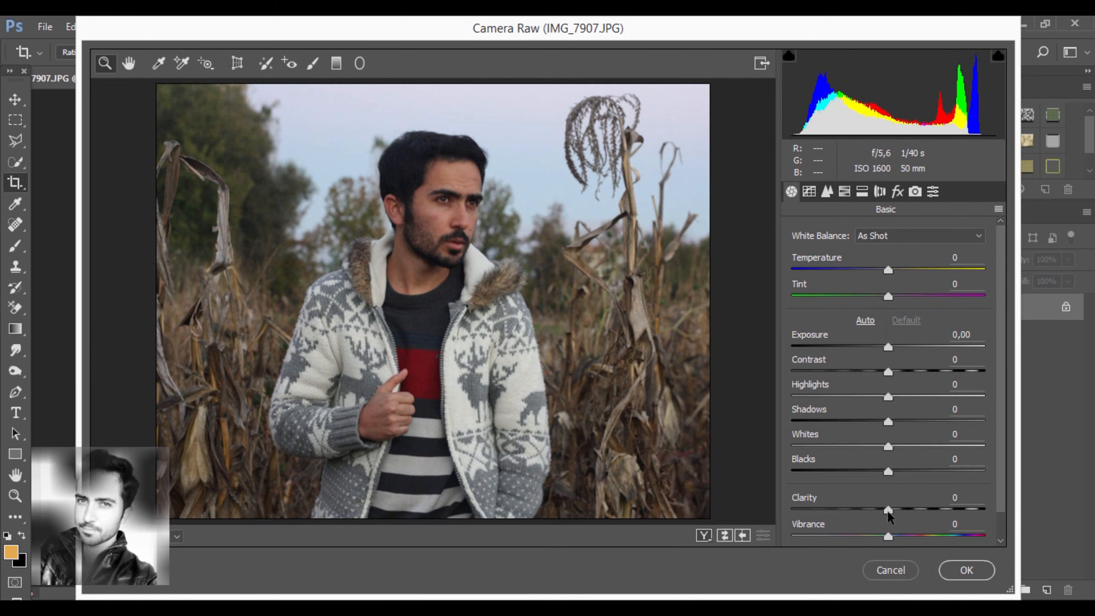
Raise Clarity to +23 and Sharpening Amount to about 46 in Camera Raw, and apply the filter.
drag(889, 511, 911, 503)
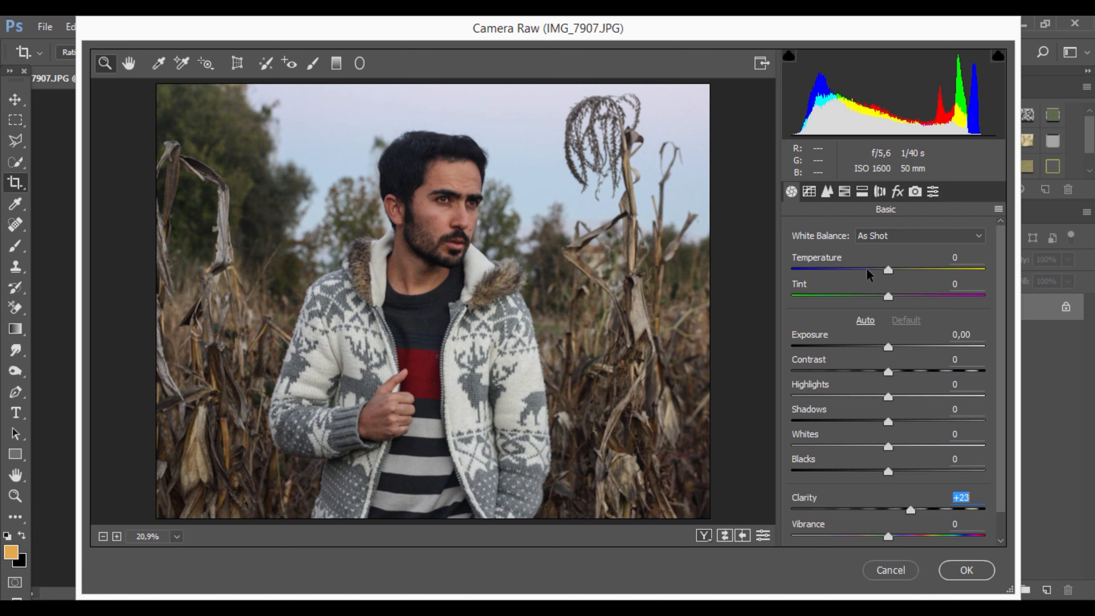
click(827, 192)
drag(792, 259, 853, 258)
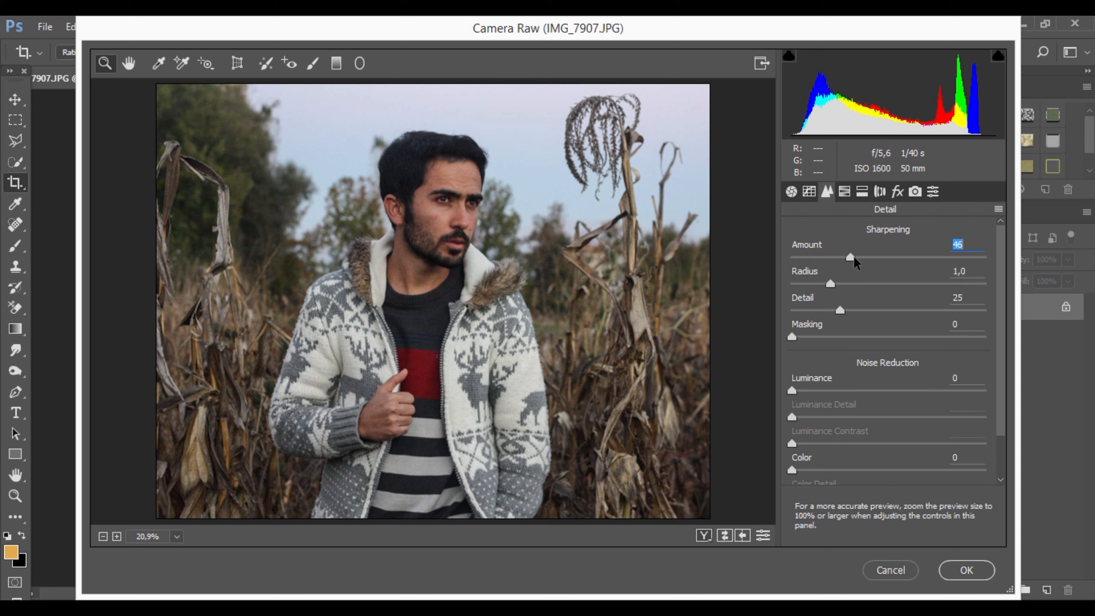
click(966, 571)
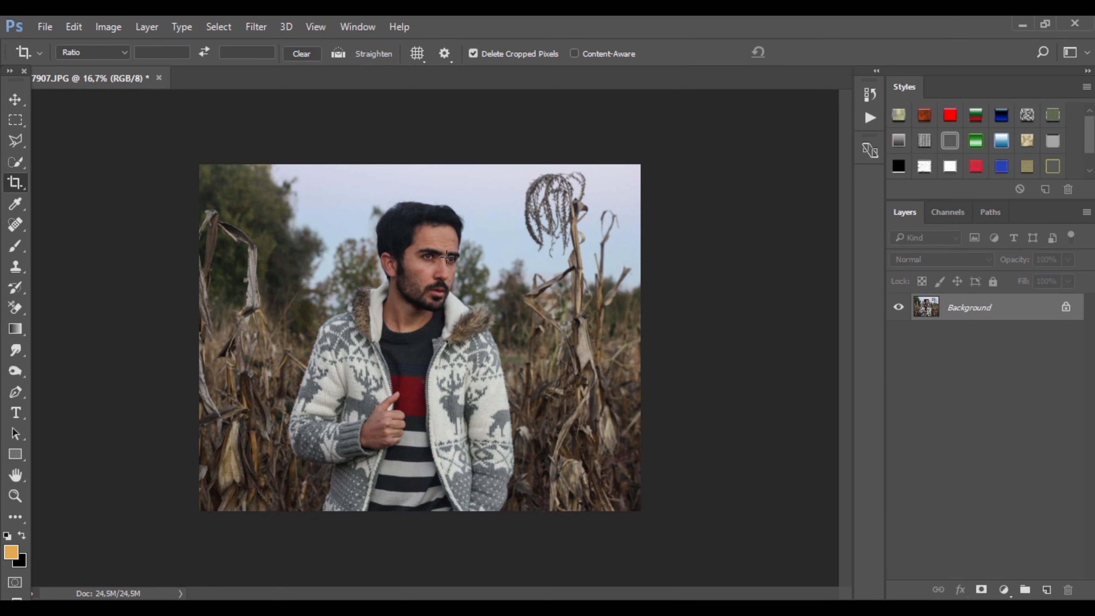
Remove the dark spots on the man's temple, cheek and beside his nose with the Spot Healing Brush, size 10, Content-Aware.
key(ctrl)
ctrl+space+click(434, 256)
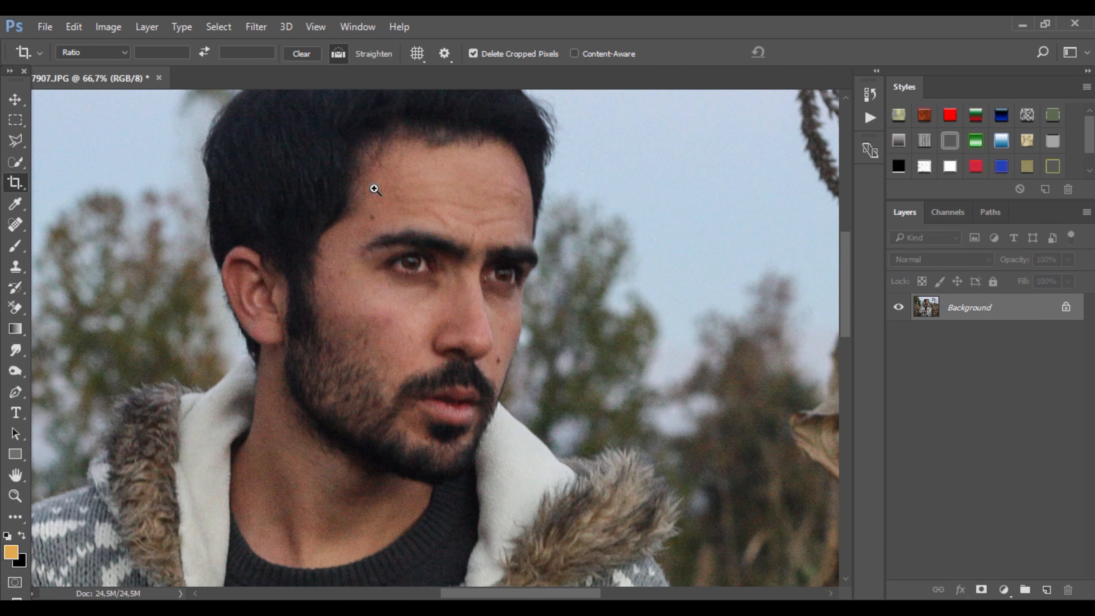
ctrl+space+click(374, 189)
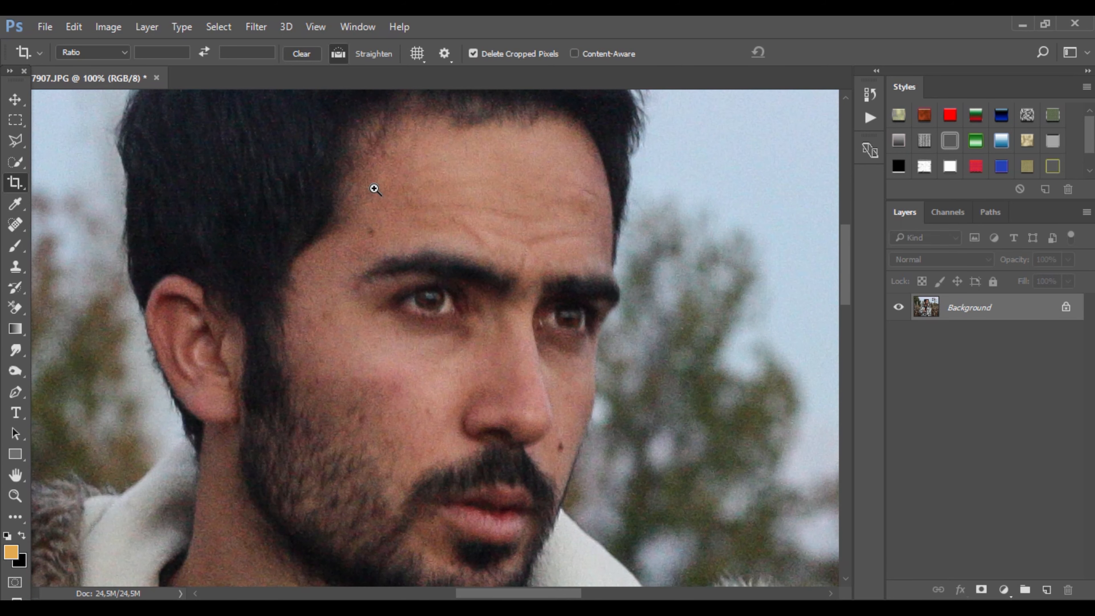
click(16, 268)
click(16, 225)
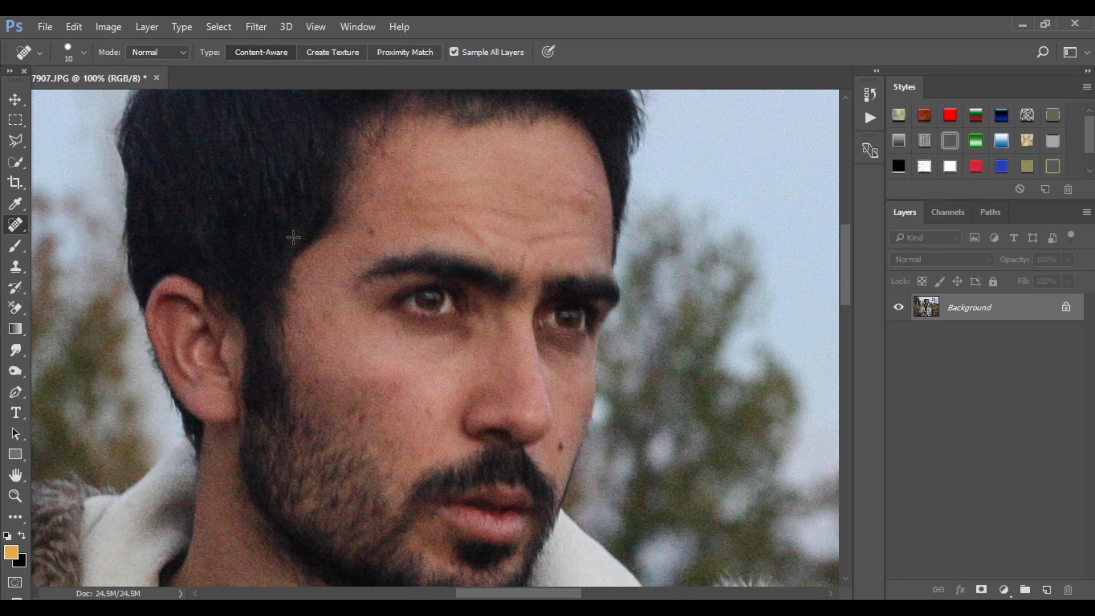
right_click(390, 223)
key(Escape)
click(371, 230)
drag(562, 442, 562, 449)
click(321, 320)
Heal the small mark and the crease on the man's forehead with the Spot Healing Brush.
drag(578, 199, 590, 212)
drag(467, 226, 482, 246)
scroll(494, 271, down, 3)
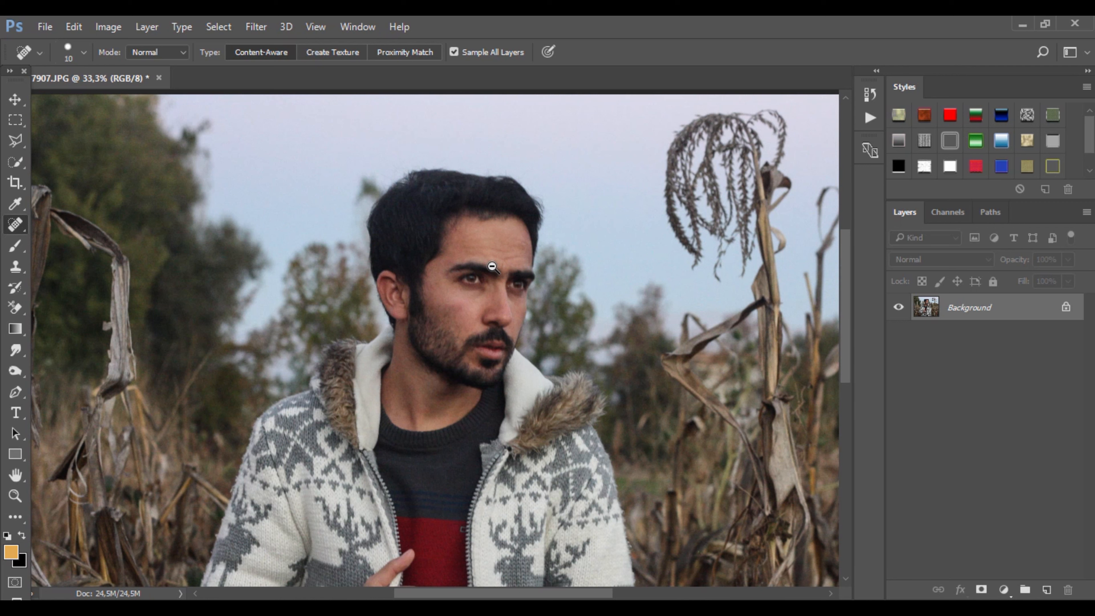
scroll(453, 384, down, 2)
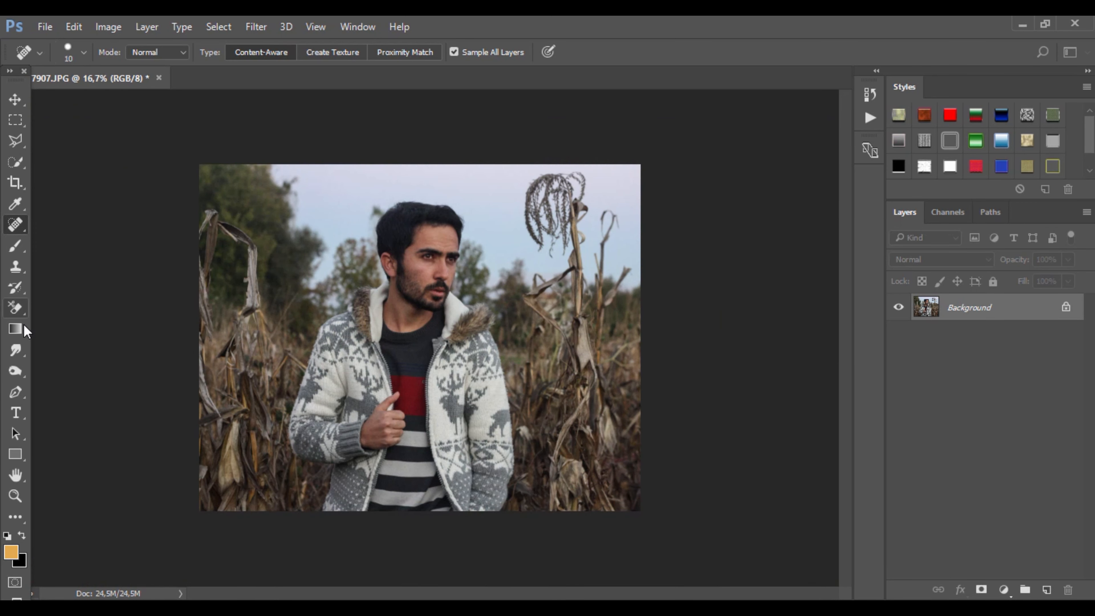
Soften the tree's edge against the sky with the Blur tool at size 97 and 100% strength.
click(15, 350)
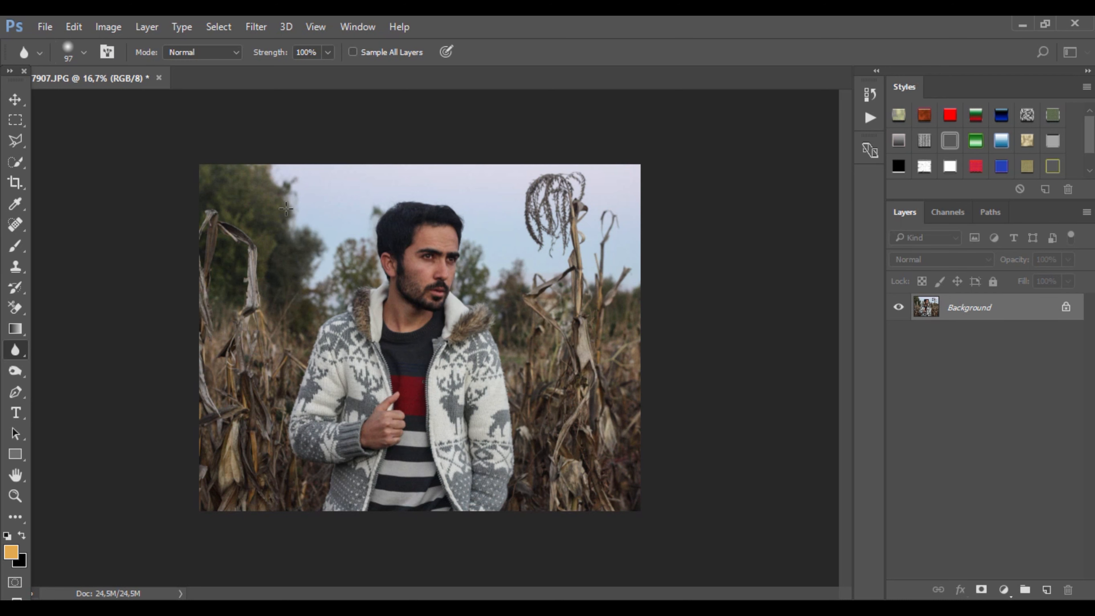
click(285, 209)
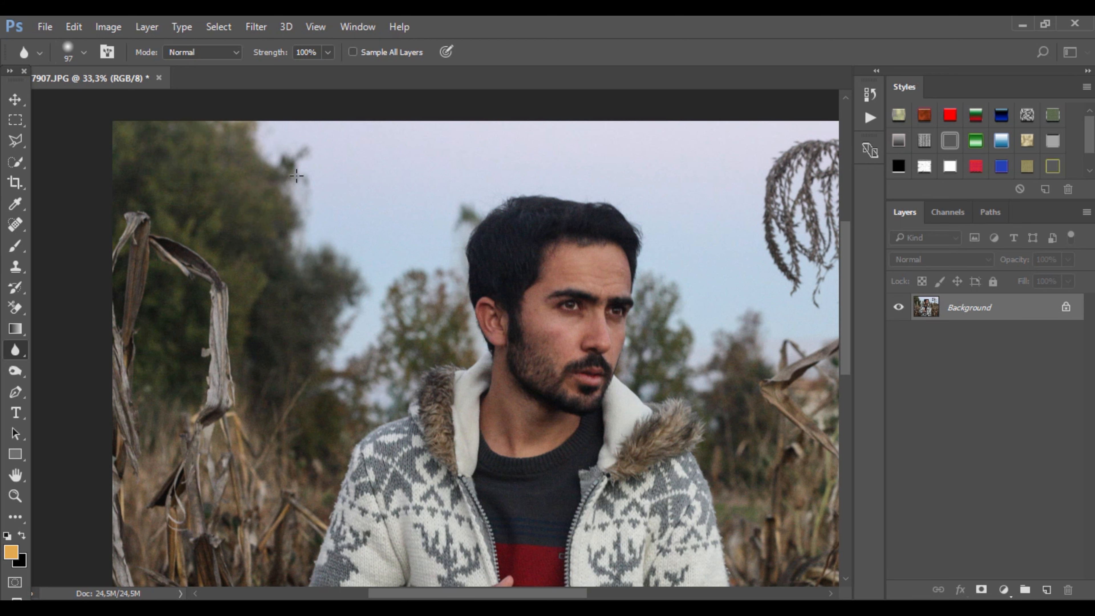
alt+click(314, 171)
alt+click(397, 174)
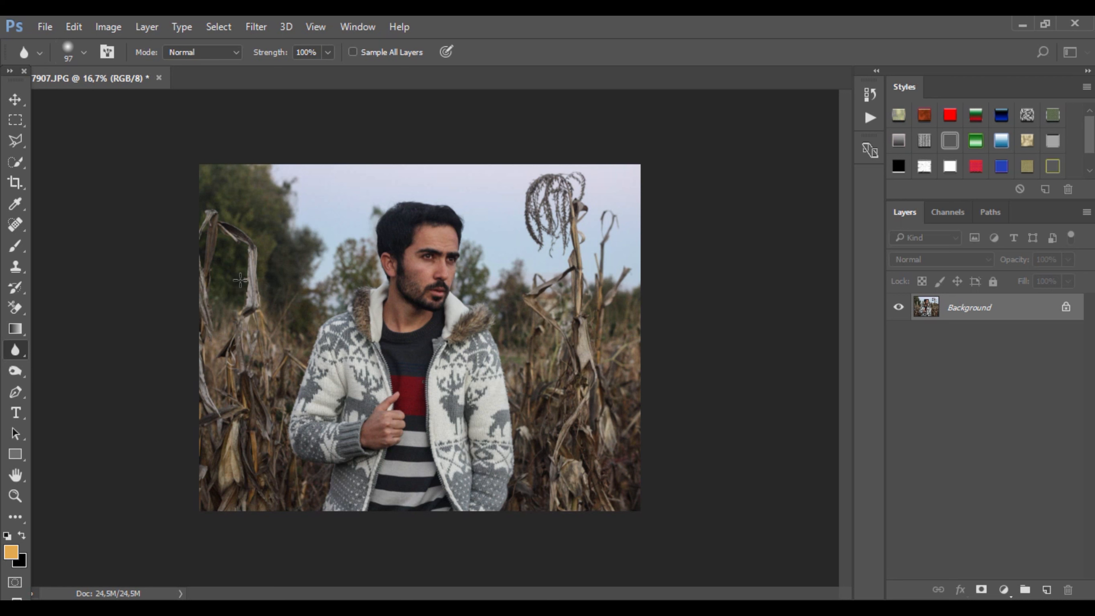
Duplicate the Background layer.
click(258, 27)
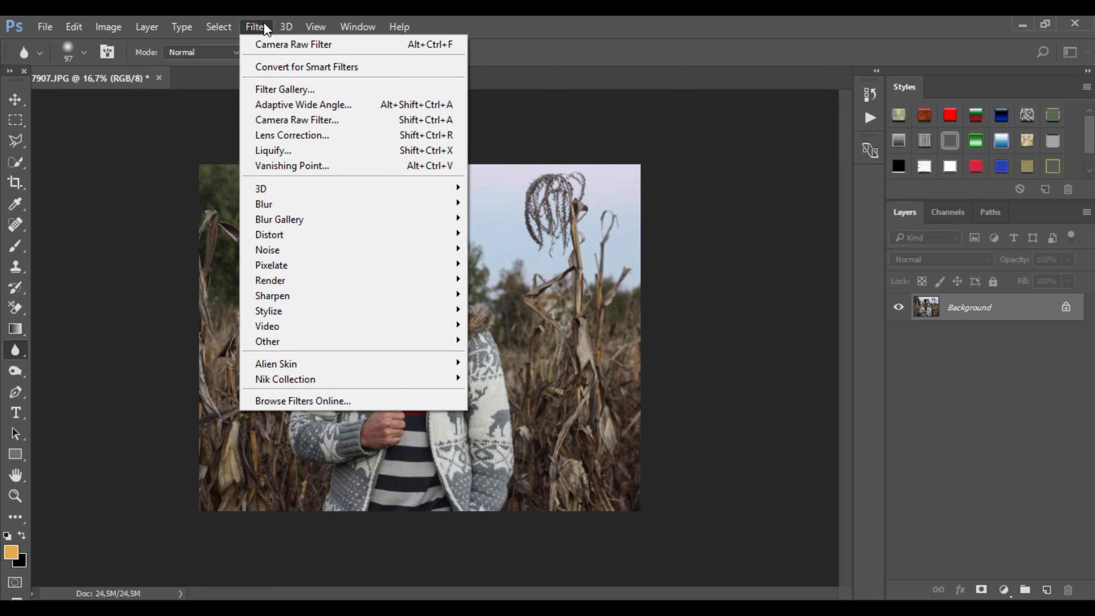
click(1009, 318)
drag(1009, 318, 1042, 589)
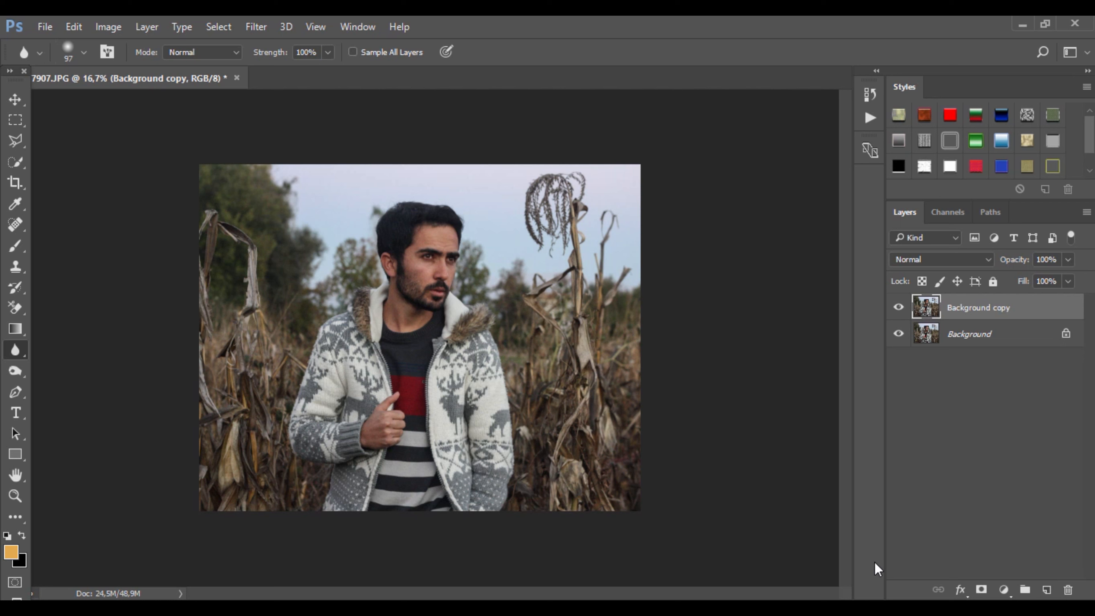
Adjust the copied layer in Camera Raw: Exposure +0,15, Contrast +23, Highlights -58, Shadows +57 and Whites -12.
click(255, 27)
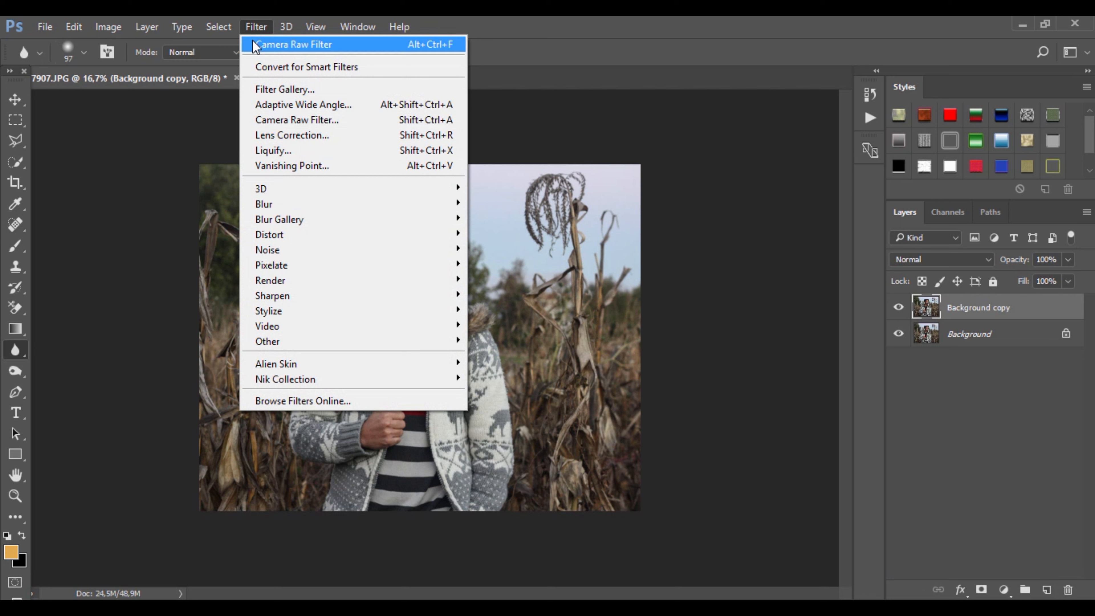
click(289, 121)
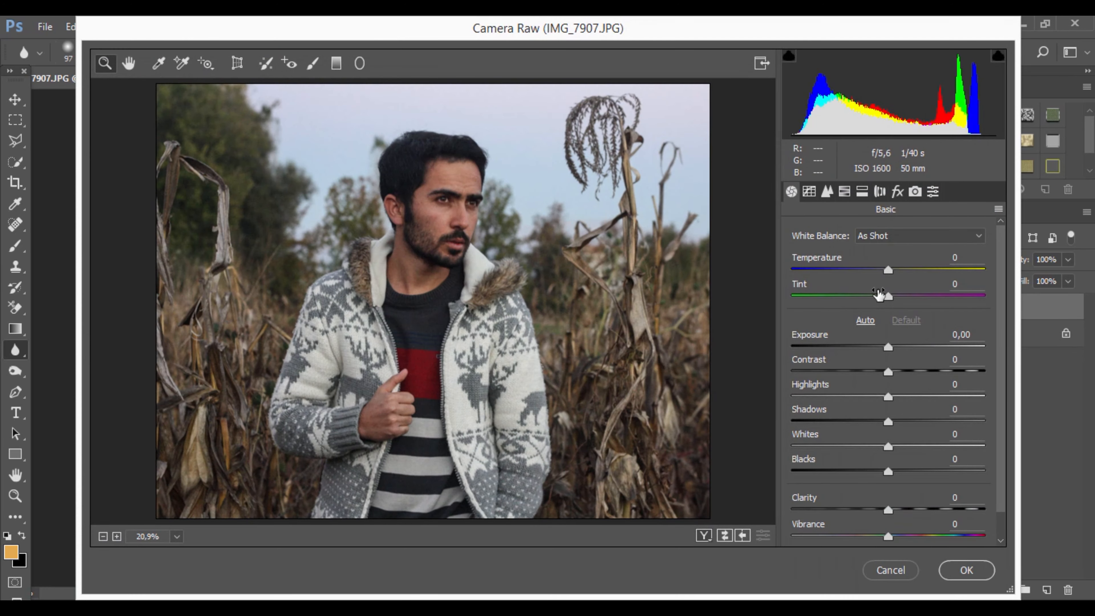
drag(888, 348, 862, 372)
drag(886, 417, 943, 420)
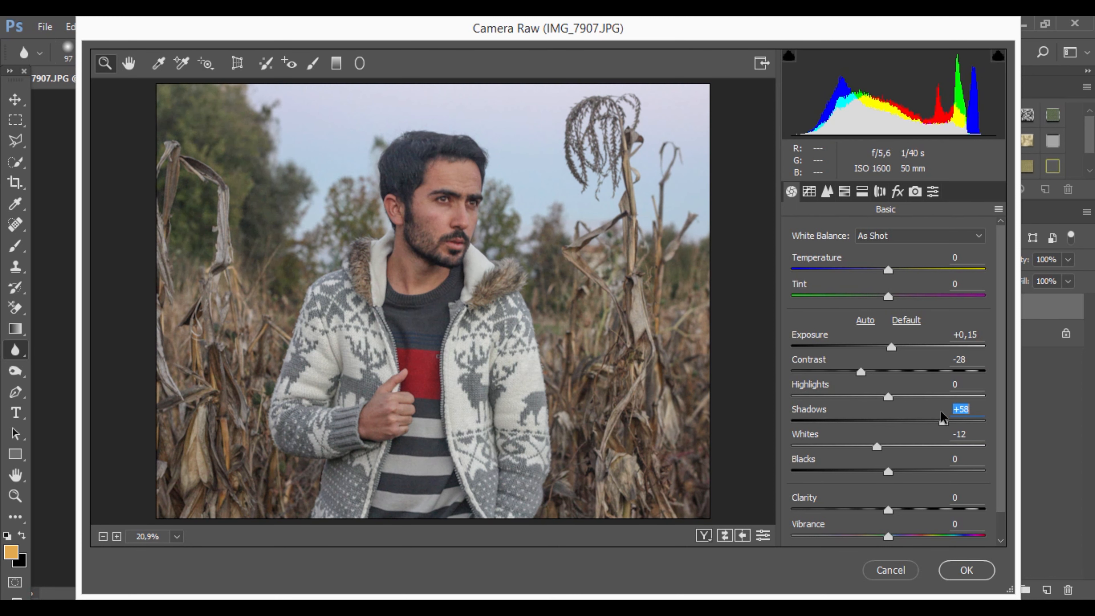
drag(889, 396, 910, 372)
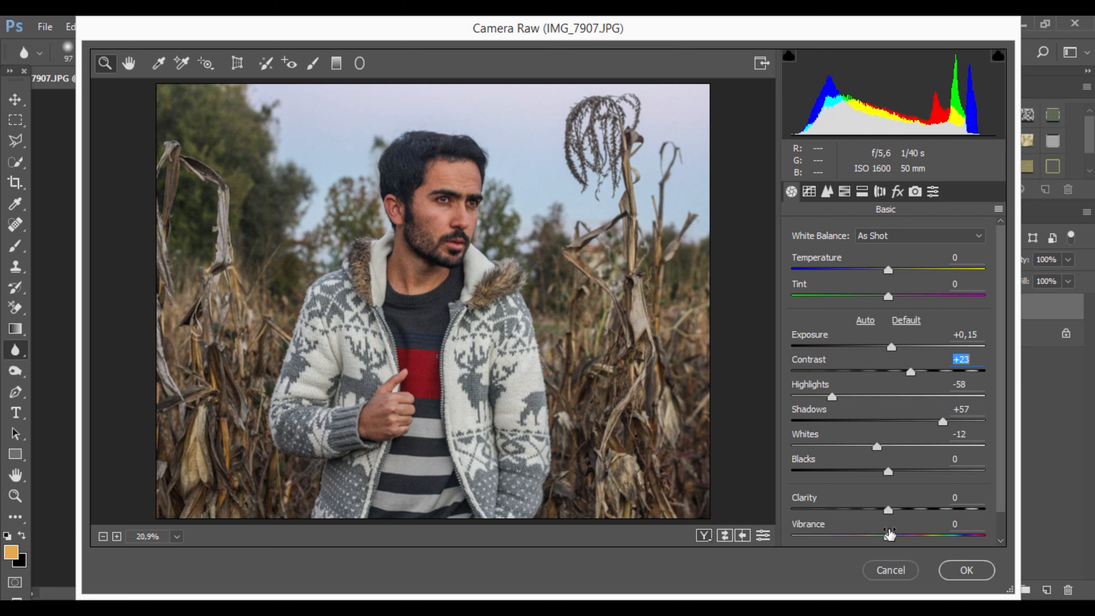
Add a slight amount of sharpening and warm the white balance to Temperature +3.
click(829, 192)
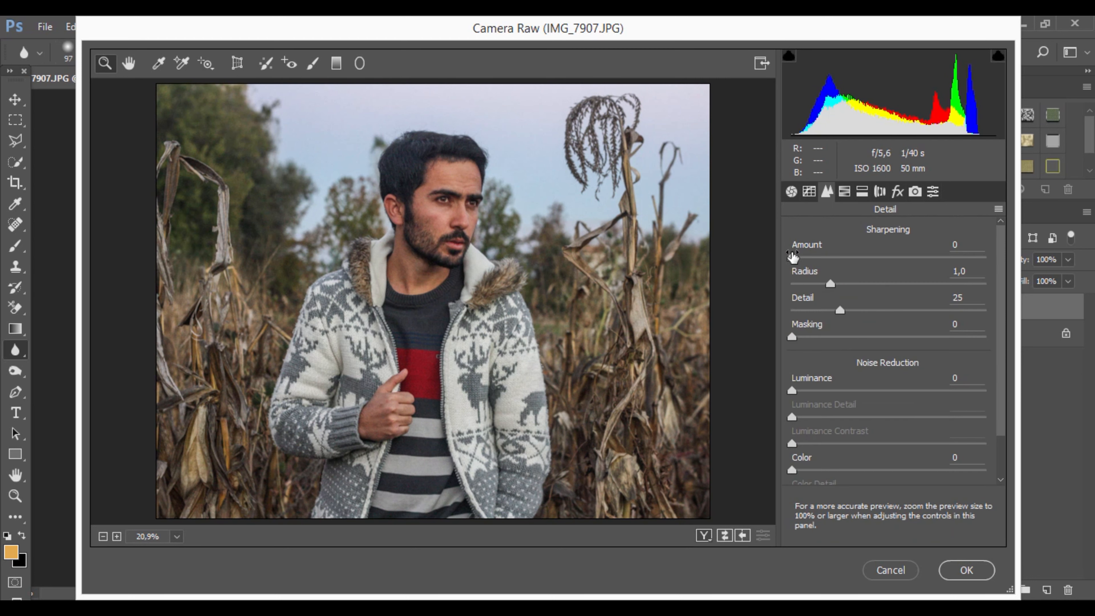
drag(792, 257, 807, 259)
click(792, 191)
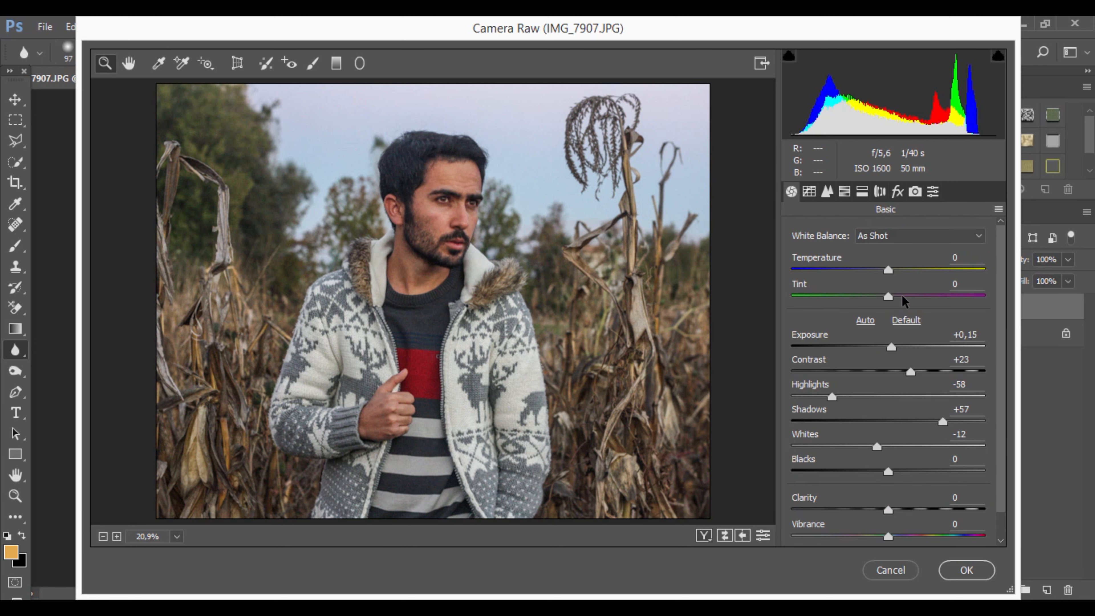
drag(888, 270, 888, 270)
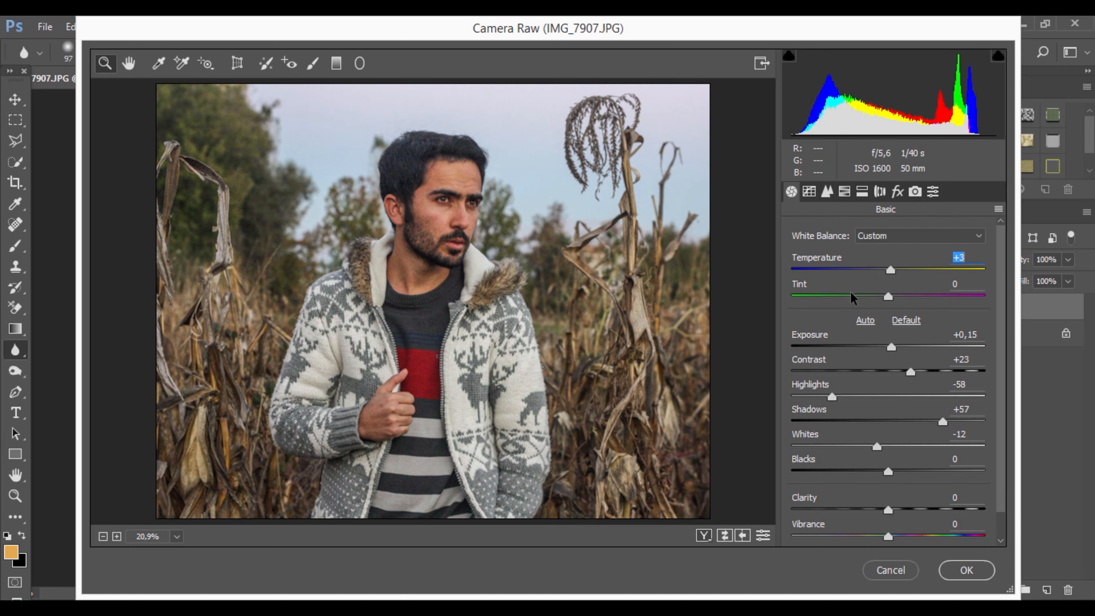
Draw a Graduated Filter from the photo's upper-right corner diagonally toward the man, with Temperature +35 and Exposure +0,20.
click(313, 63)
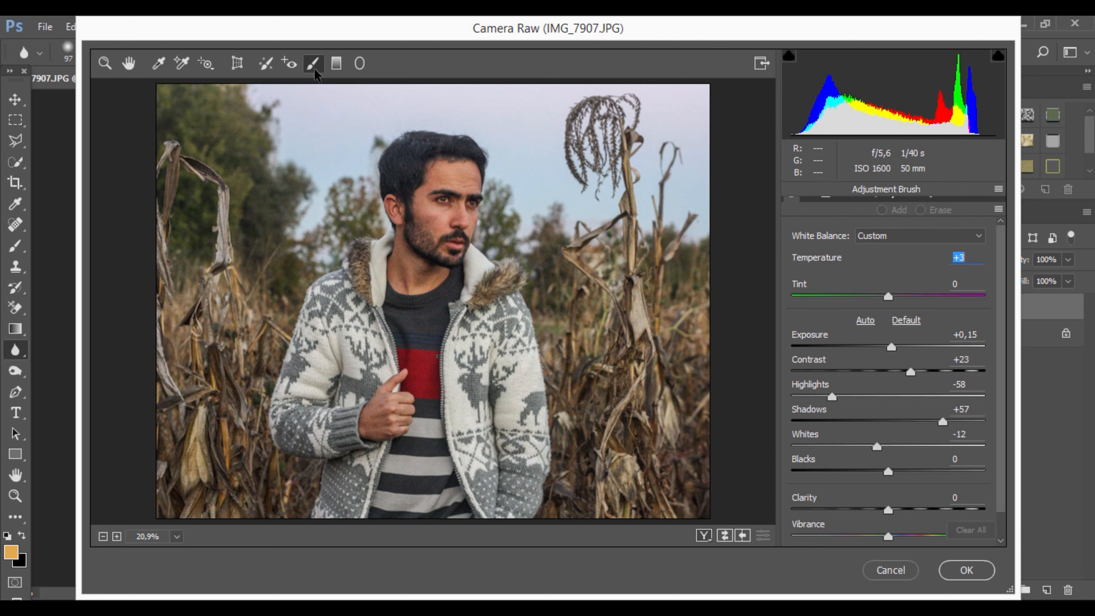
click(336, 64)
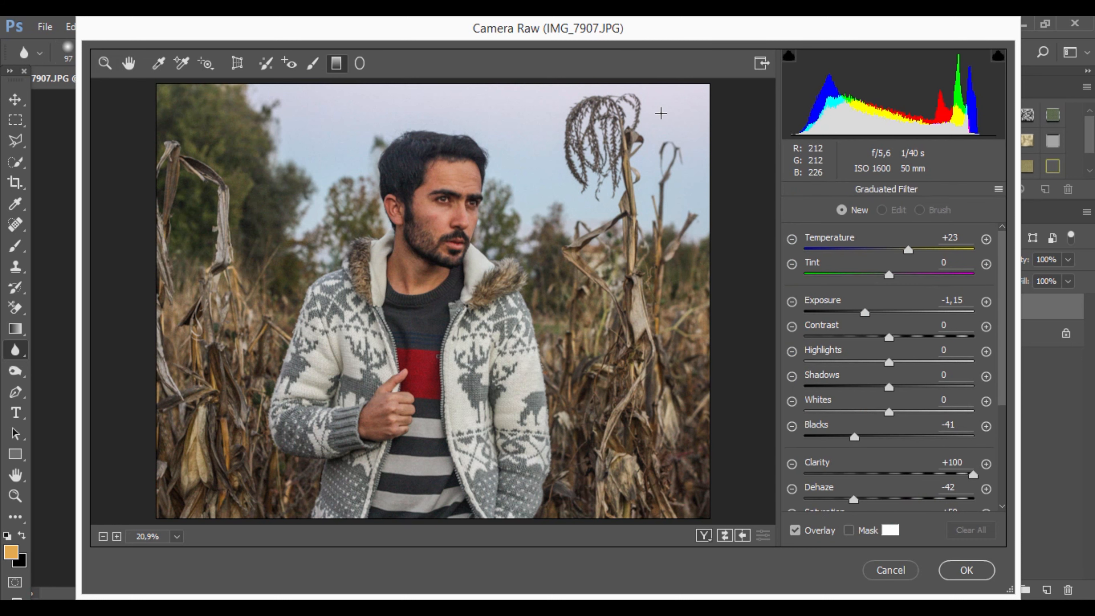
drag(706, 101, 563, 251)
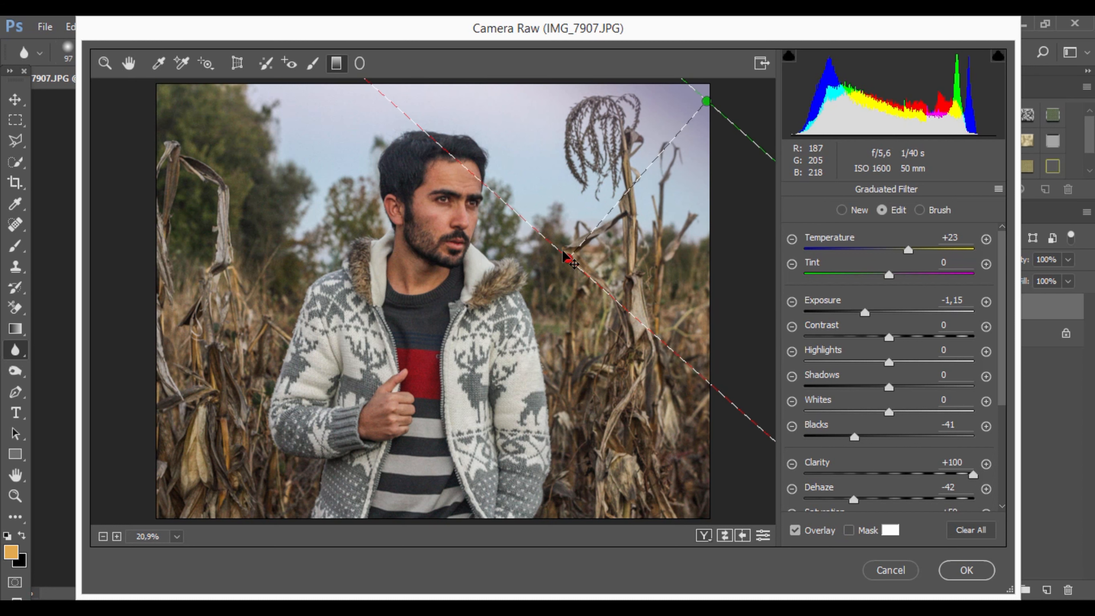
drag(907, 259, 918, 259)
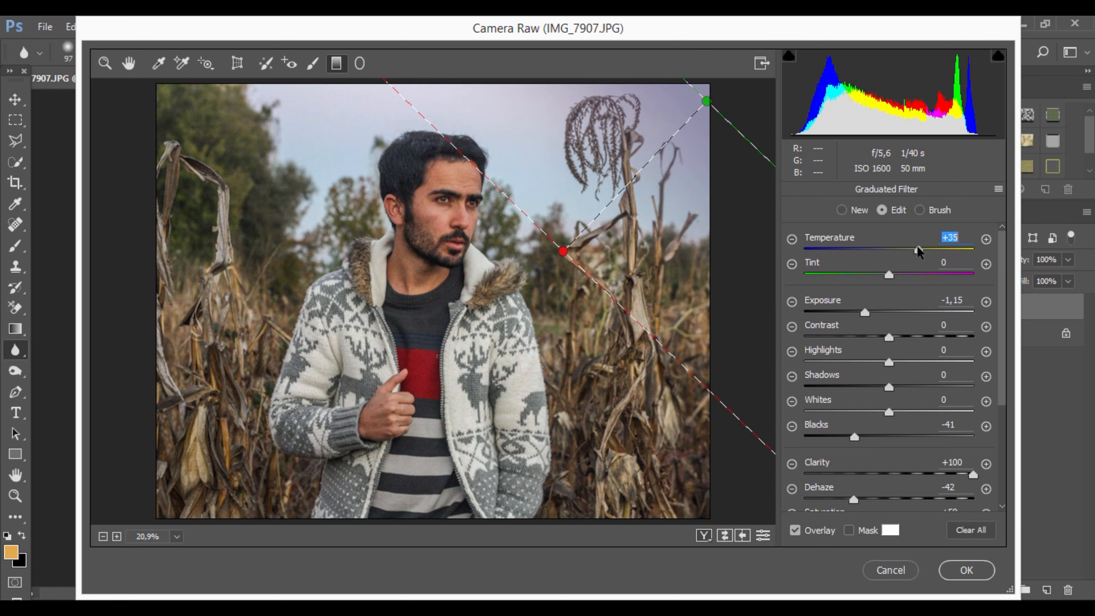
drag(870, 320, 894, 308)
Lengthen the gradient, shift it toward the photo's upper-right corner, and apply the Camera Raw filter.
drag(563, 251, 478, 303)
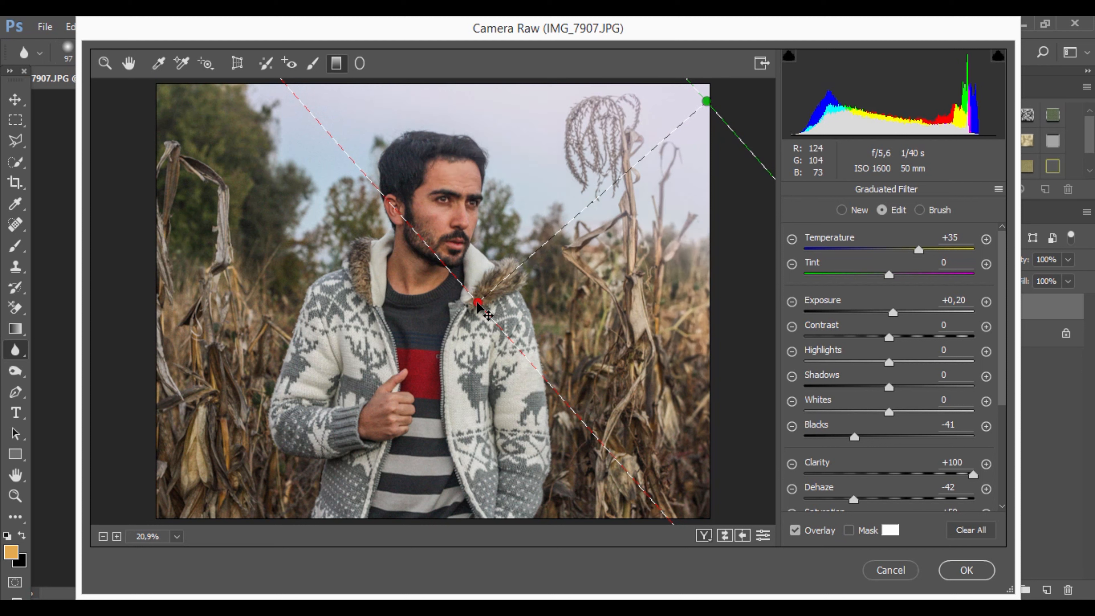
drag(524, 262, 632, 164)
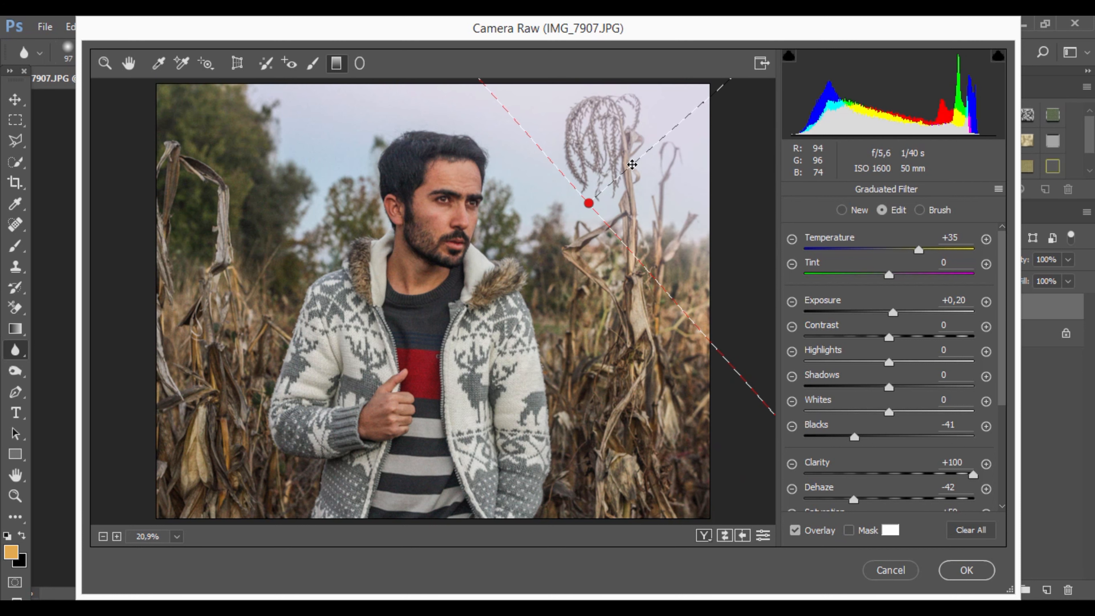
click(963, 577)
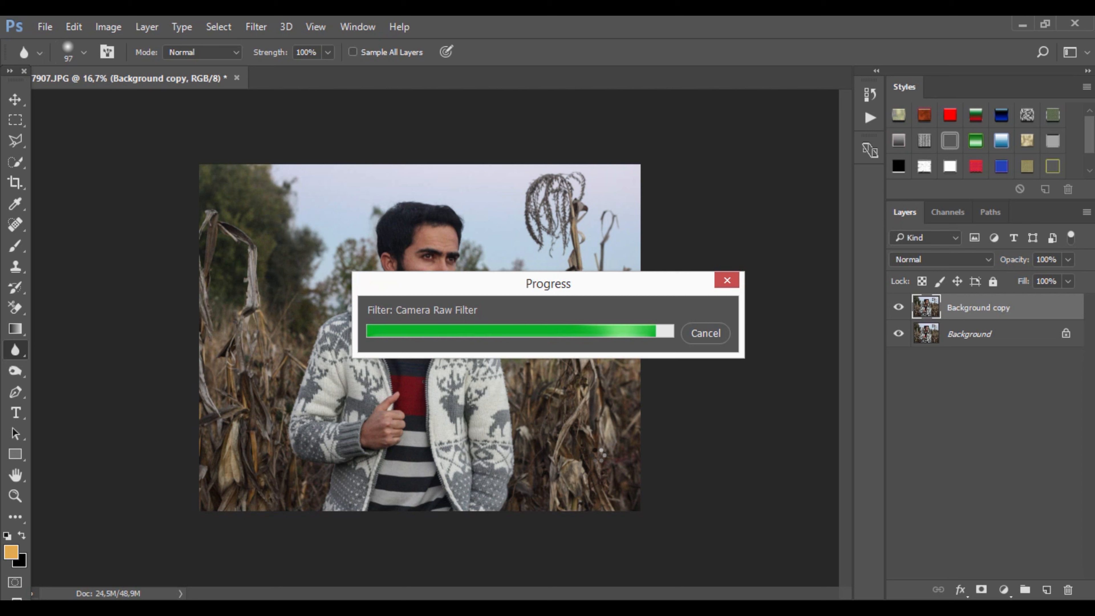
Open the copied layer in the Alien Skin Exposure 7 filter, allowing the program to run.
click(258, 27)
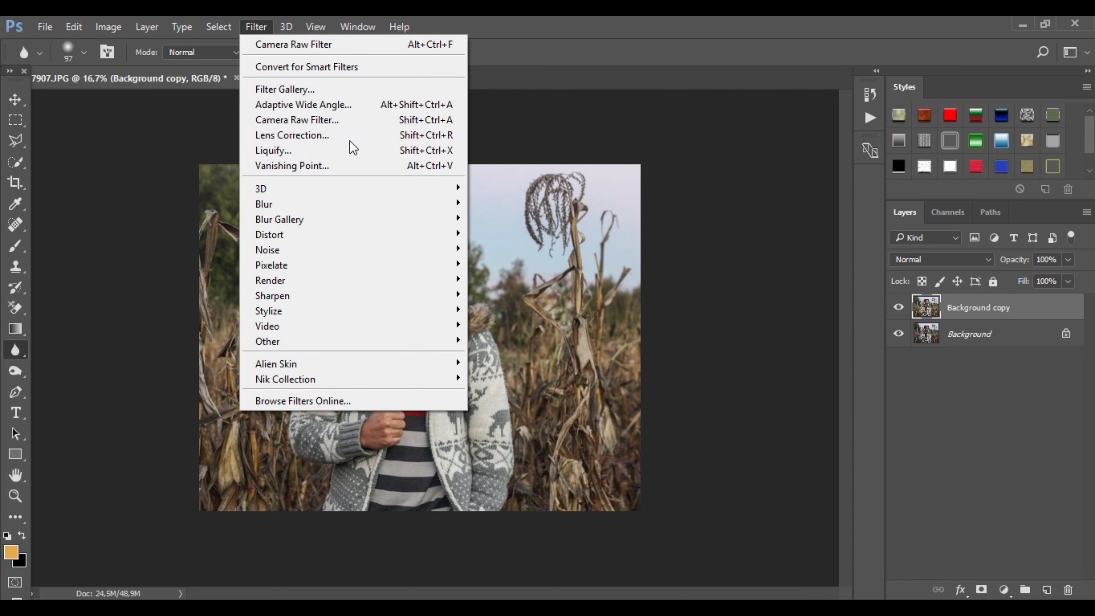
mouse_move(364, 364)
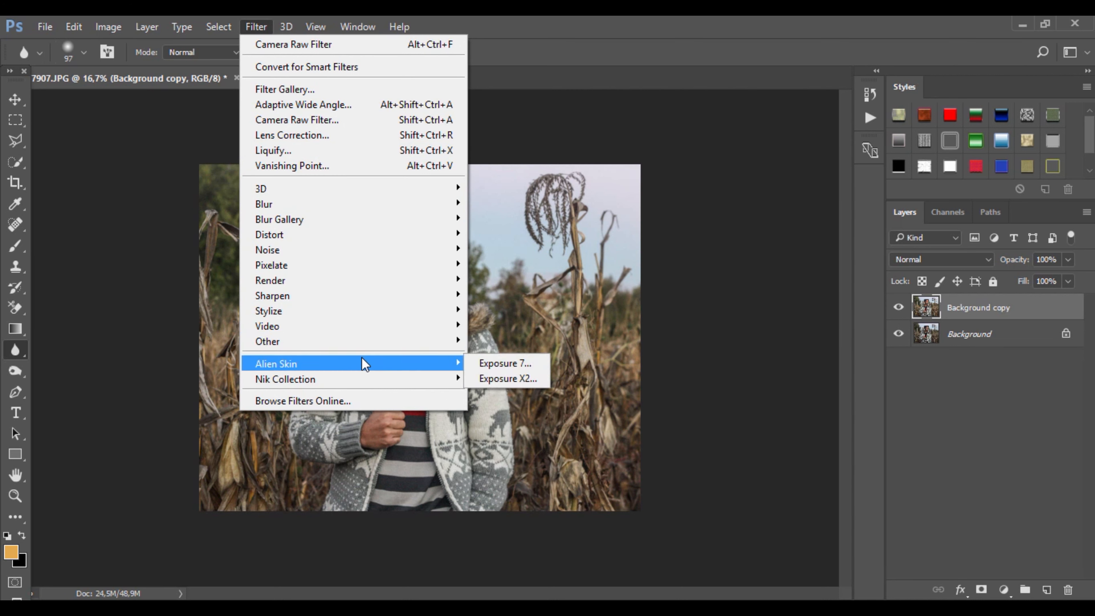
click(485, 363)
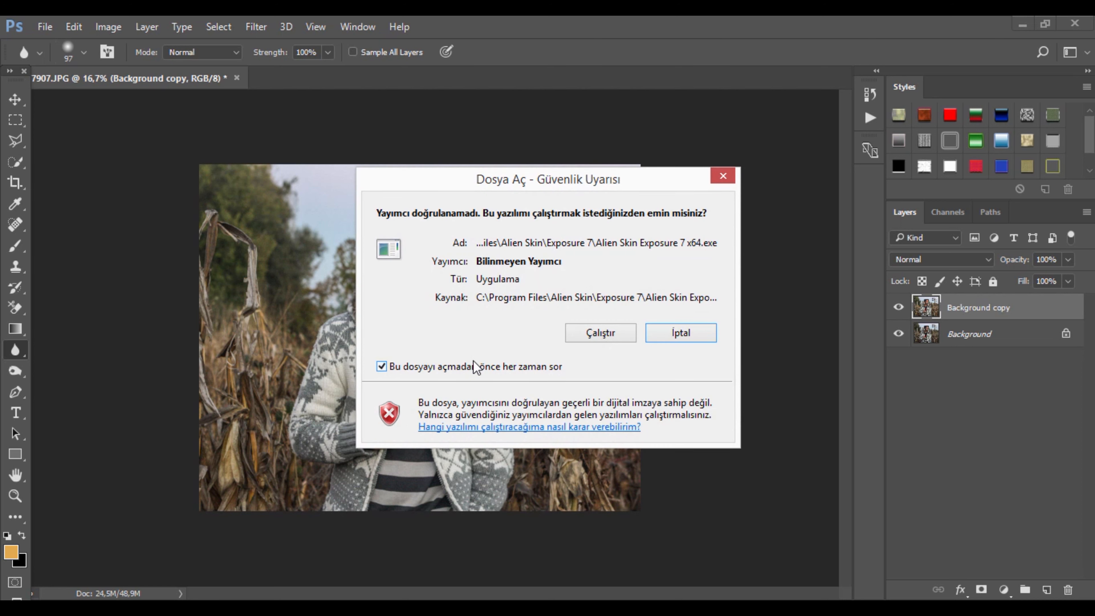
click(600, 335)
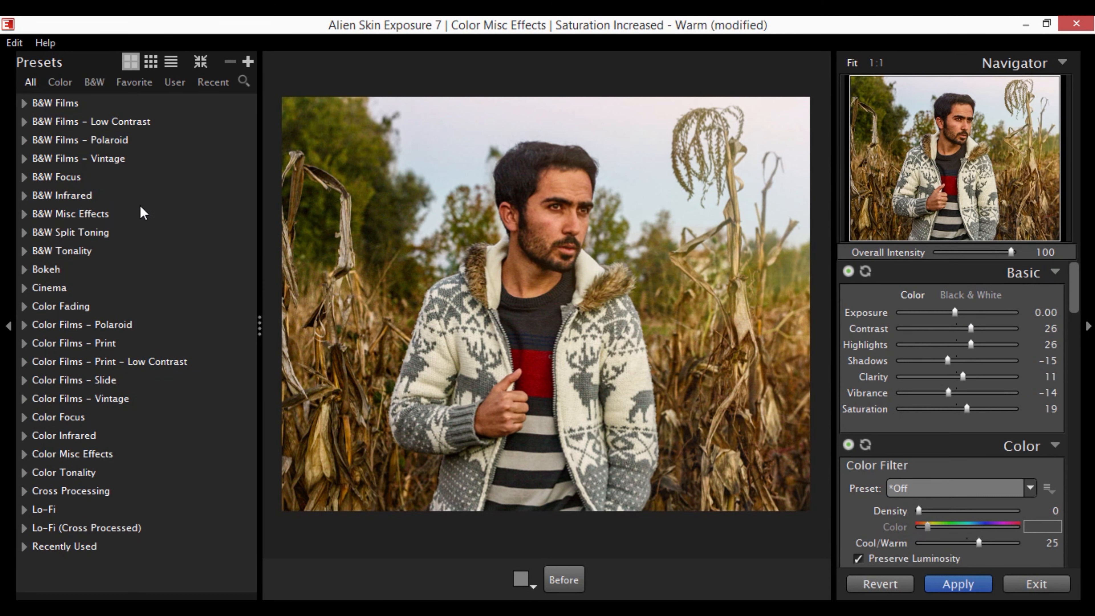
Try the Glamour Shot - Halation, Halation (+Saturation) and Halation (-Saturation) presets from the Color Focus group.
click(45, 417)
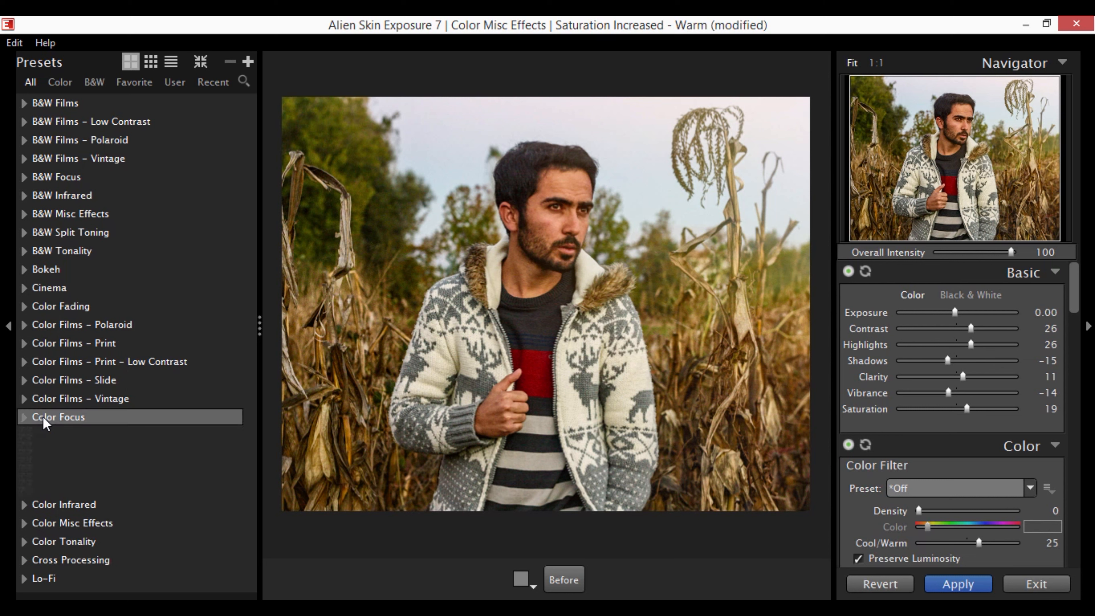
click(69, 463)
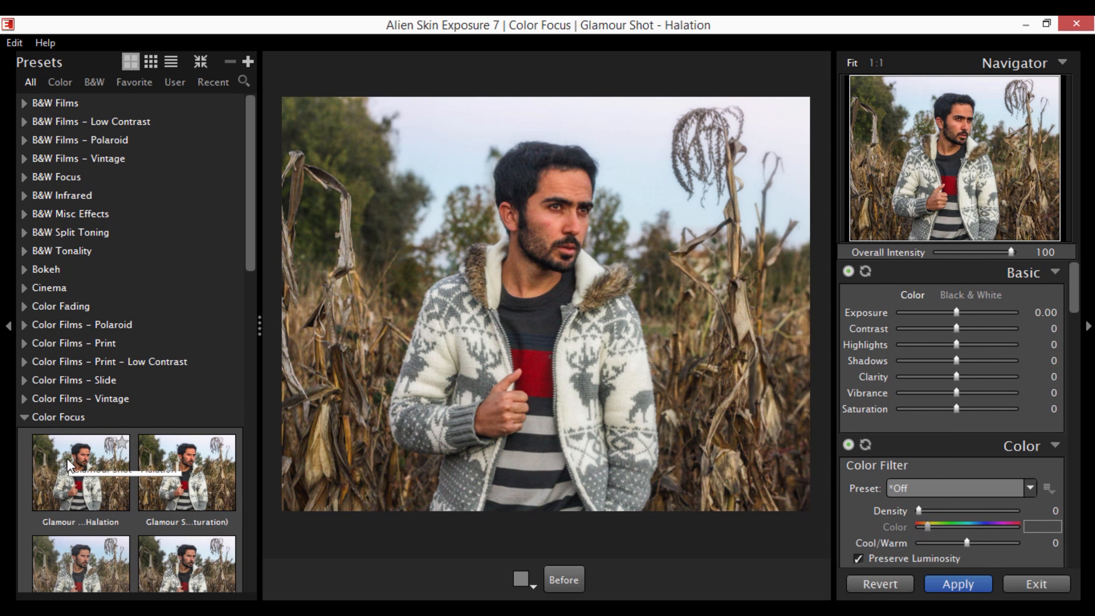
click(174, 470)
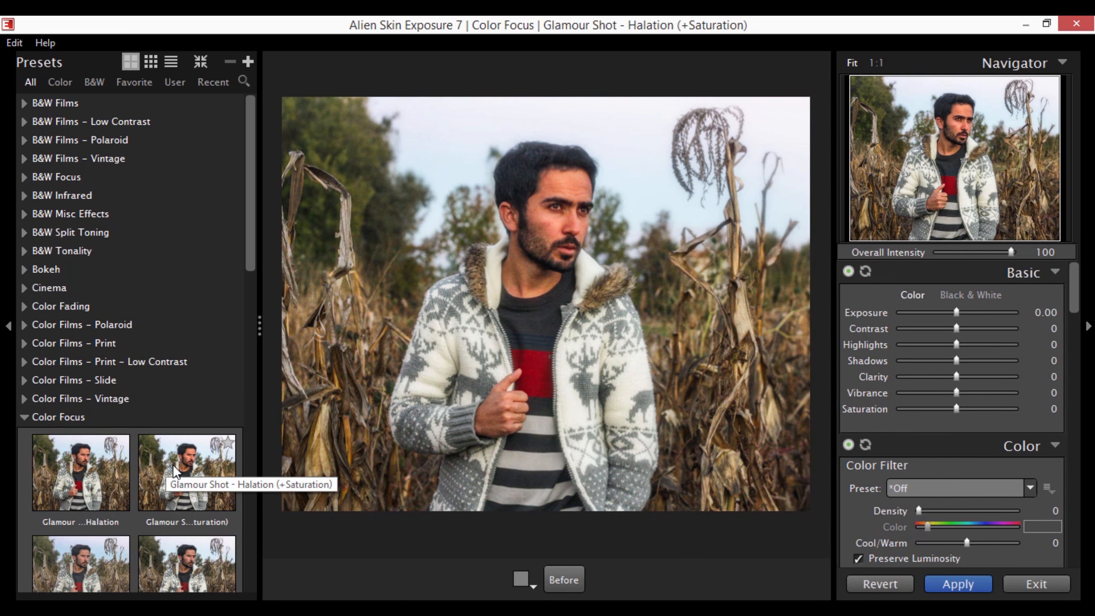
scroll(174, 469, down, 2)
click(173, 472)
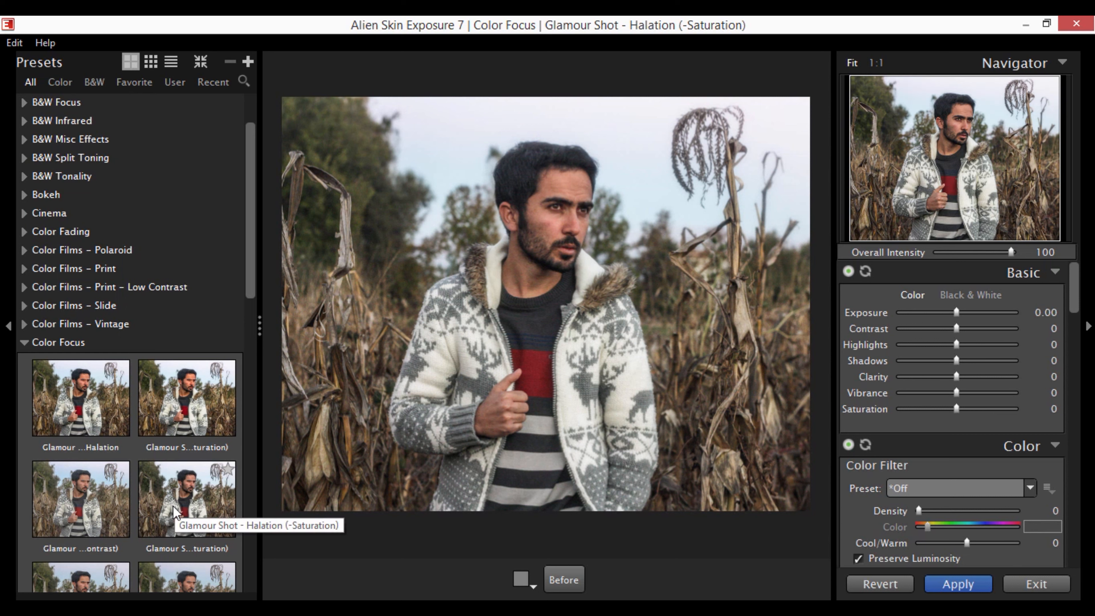
Try vintage colour film presets such as Autochrome - Faded and Kodachrome 35mm (1936-1962).
click(81, 323)
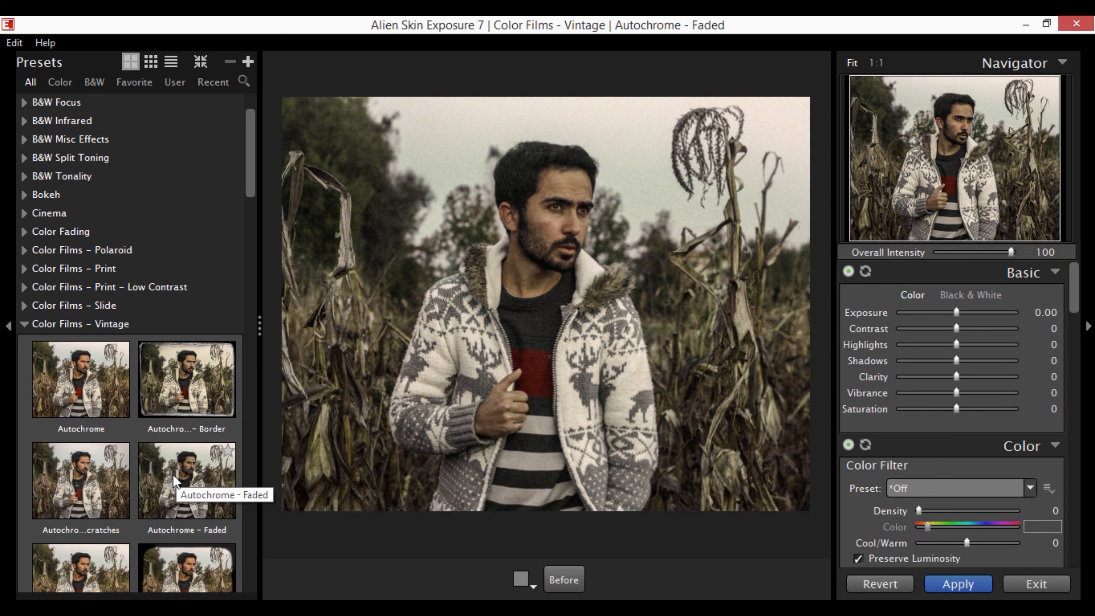
scroll(174, 483, down, 6)
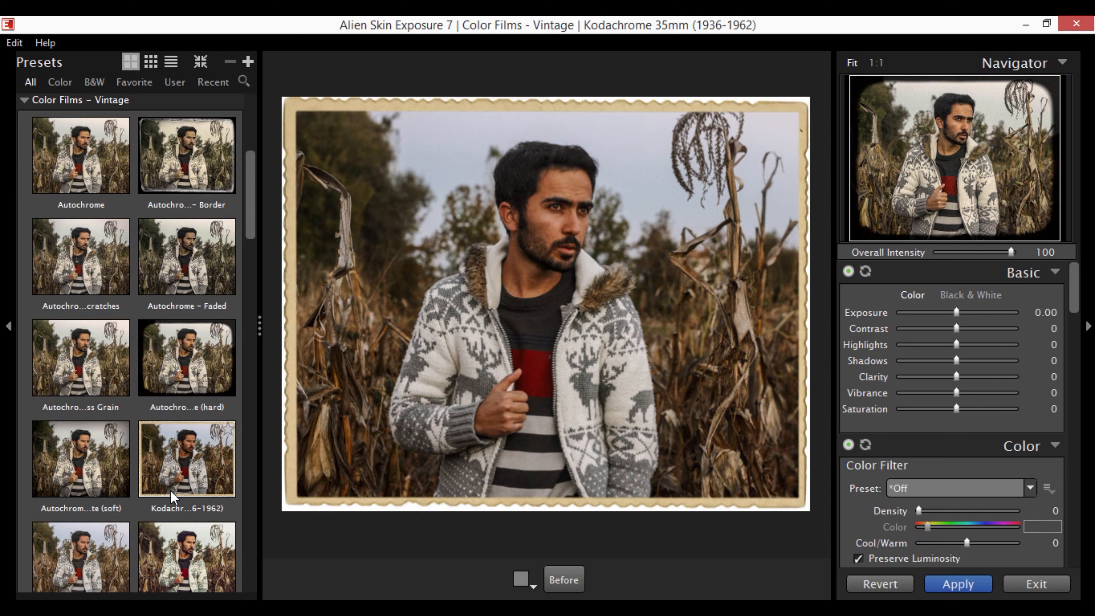
scroll(85, 177, up, 6)
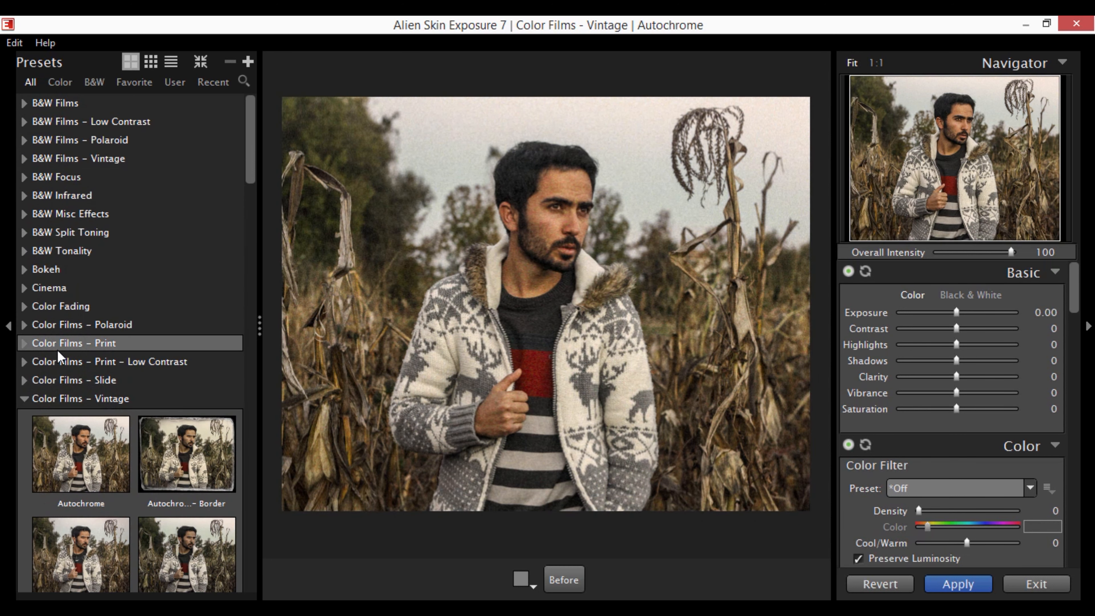
Try colour slide film presets, including Agfachrome 1000 RS, Fuji Velvia 100 and Fuji Velvia 100F.
click(58, 384)
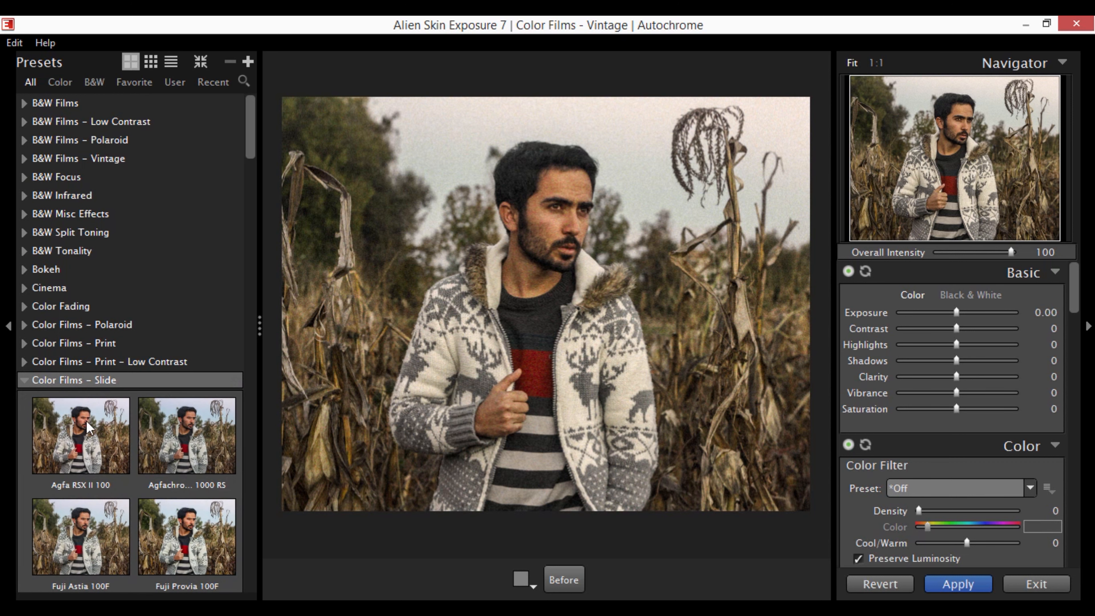
click(177, 455)
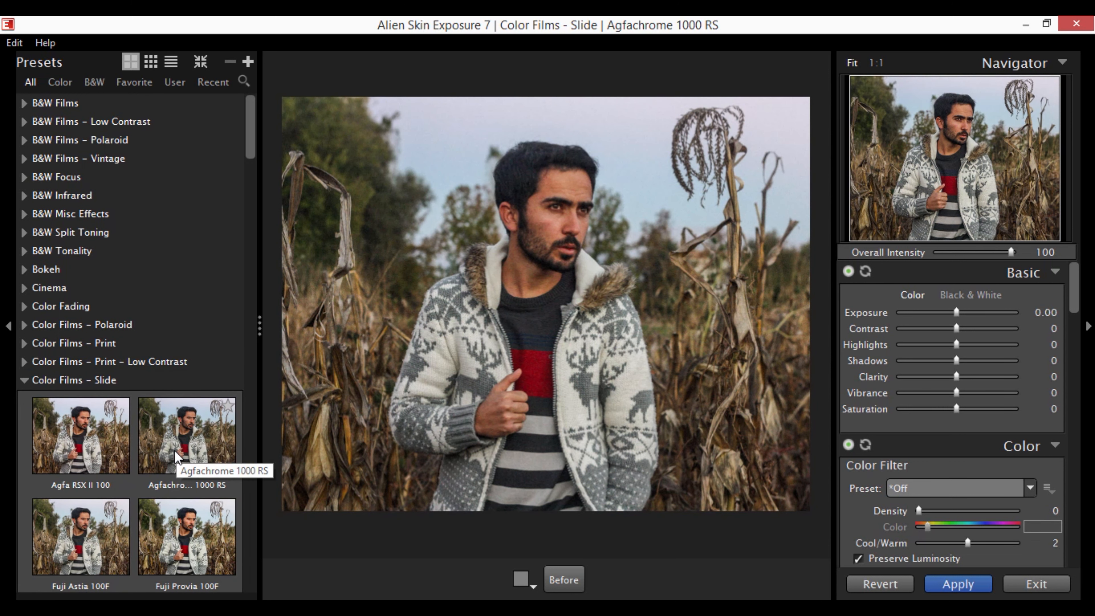
scroll(177, 455, down, 3)
click(176, 457)
scroll(177, 456, down, 6)
click(178, 451)
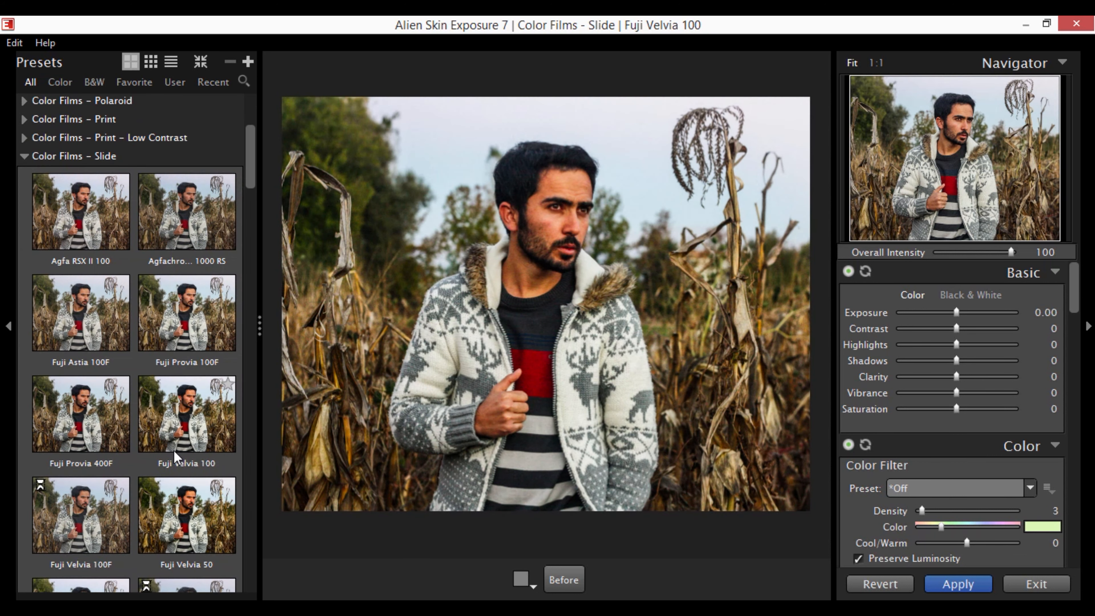
click(177, 496)
click(62, 505)
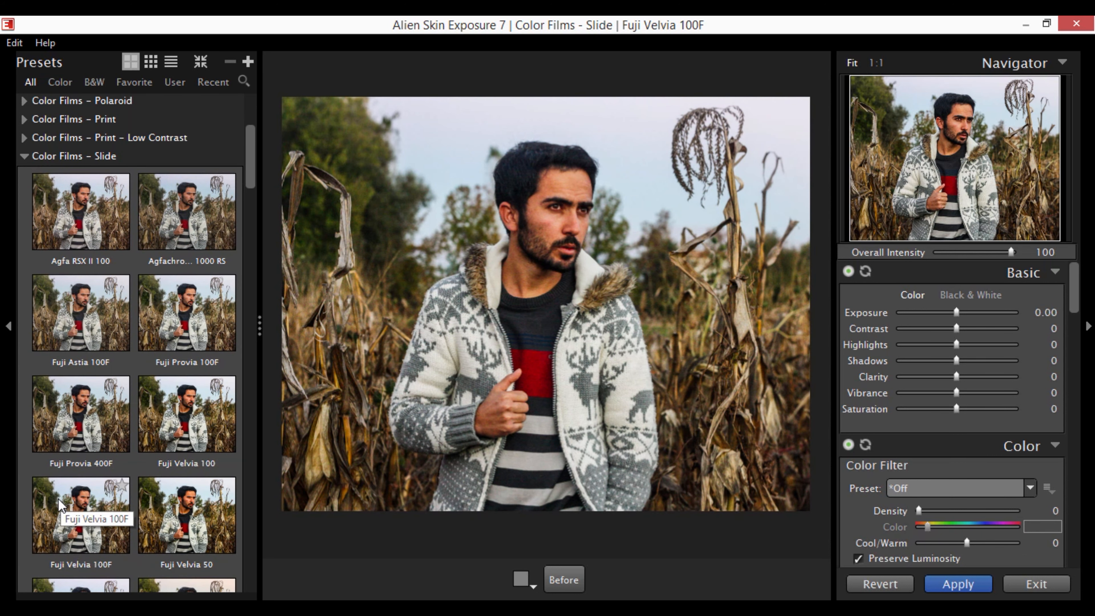
Try further slide film presets such as Kodak Ektachrome 100G and Fuji Provia 400F.
scroll(82, 516, down, 6)
click(82, 516)
scroll(85, 514, down, 3)
click(86, 511)
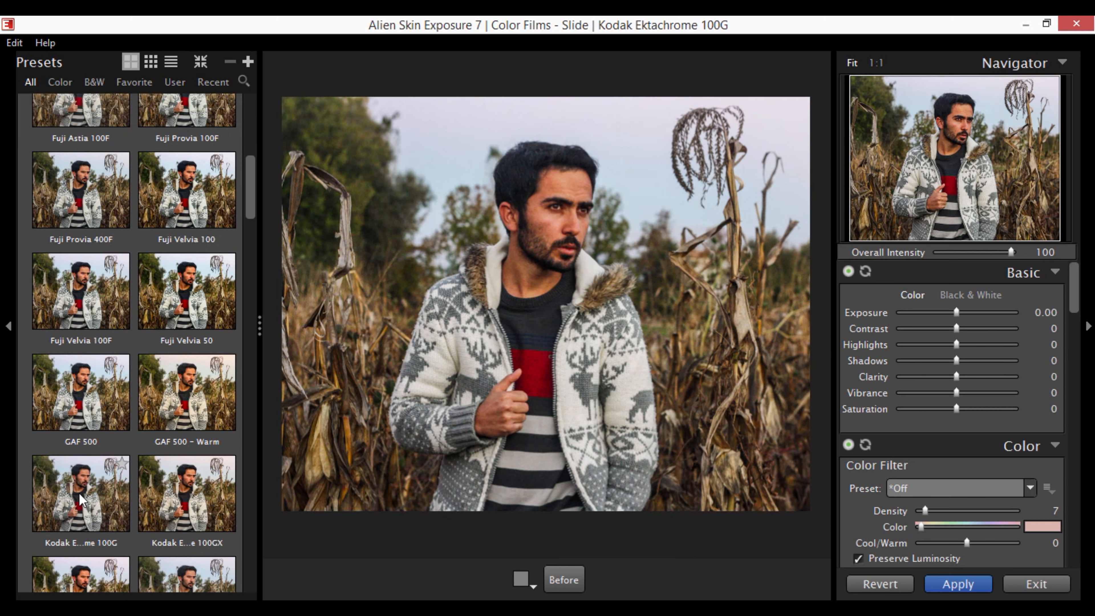
scroll(79, 495, up, 12)
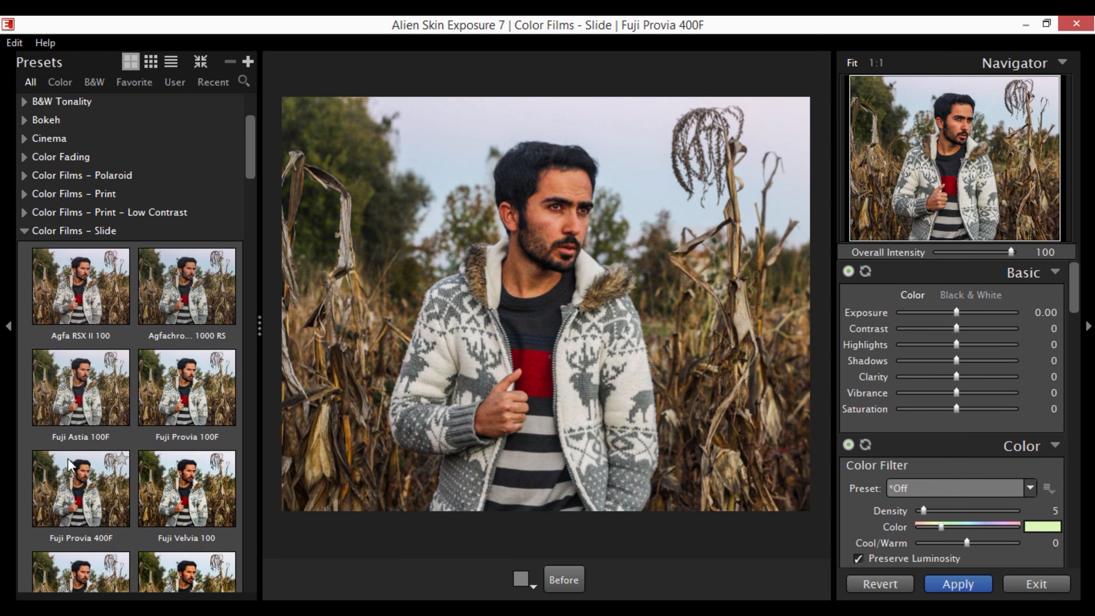
click(69, 457)
Browse the Color Fading presets and choose Kodacolor (1942-1953) for the portrait.
click(35, 308)
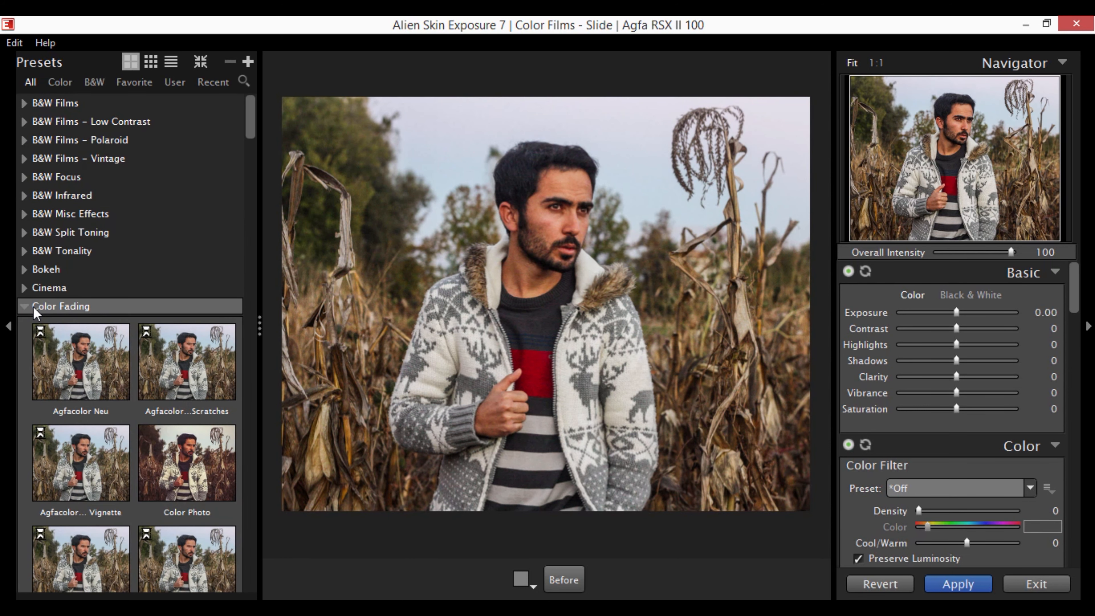
scroll(82, 379, down, 4)
click(82, 393)
scroll(82, 392, down, 5)
click(81, 387)
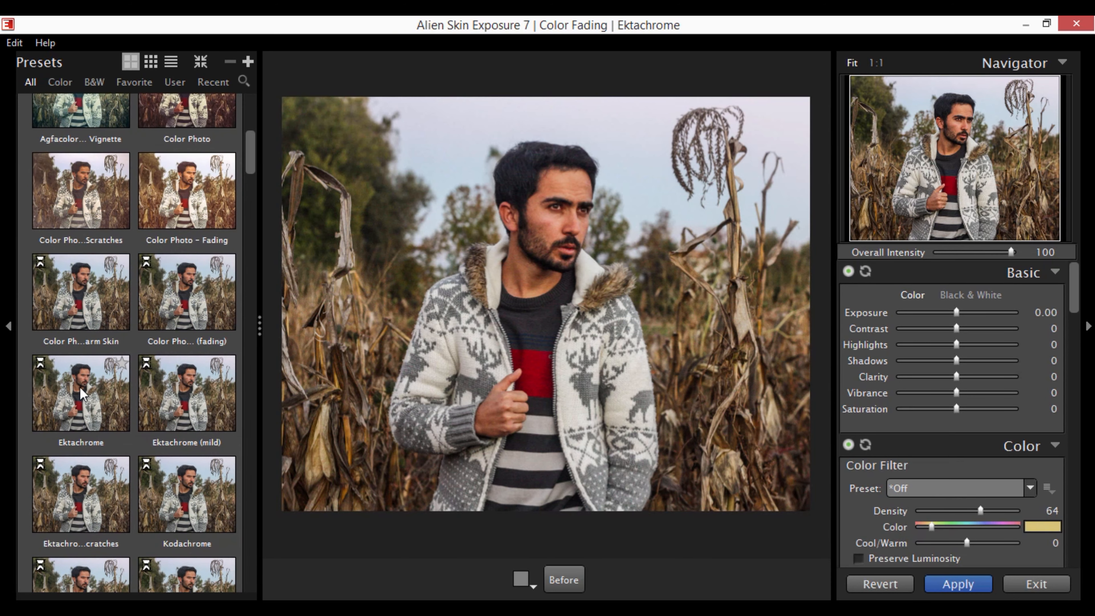
scroll(81, 389, down, 3)
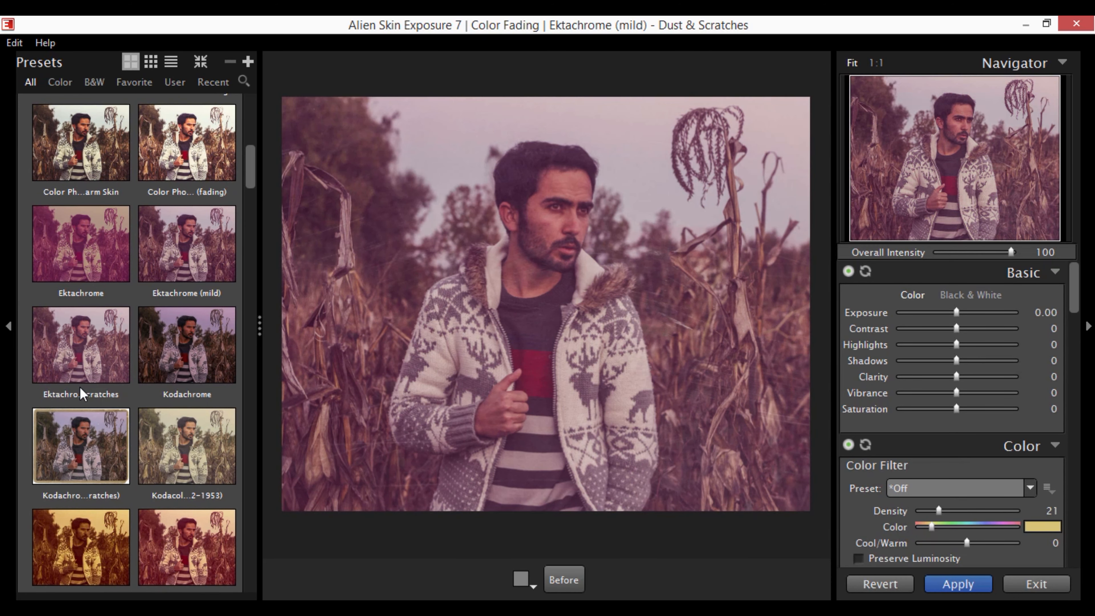
click(198, 457)
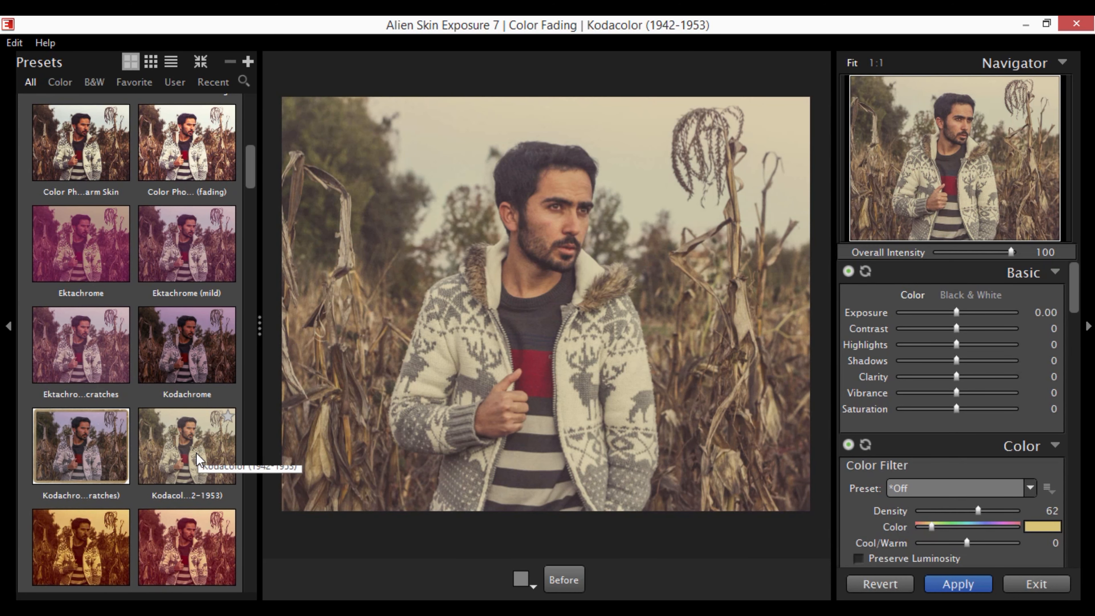
Set Contrast to -35, Highlights to 29, Shadows to -44, Clarity to 7, Vibrance to -22, Saturation to 38 and the colour filter's Density to 39.
drag(956, 328, 936, 328)
drag(956, 344, 973, 344)
drag(957, 360, 931, 360)
drag(956, 377, 961, 376)
drag(957, 393, 944, 392)
drag(956, 409, 978, 408)
drag(978, 511, 956, 511)
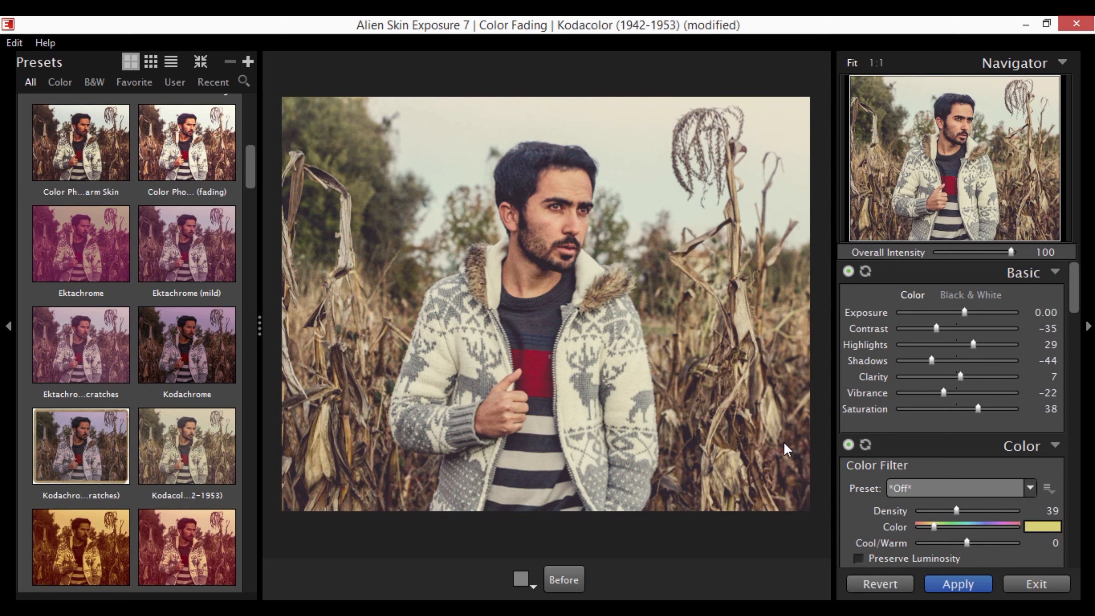
Set the colour saturation to Shadows 59, Midtones -4, Highlights 25, Reds 22 and Yellows 1.
scroll(906, 535, down, 4)
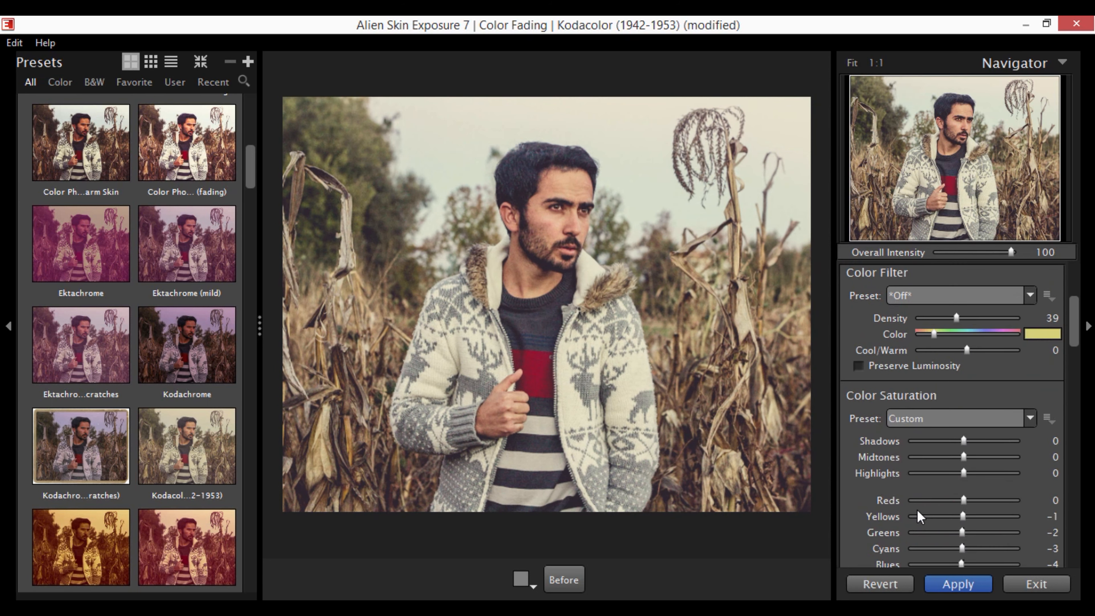
drag(964, 440, 978, 477)
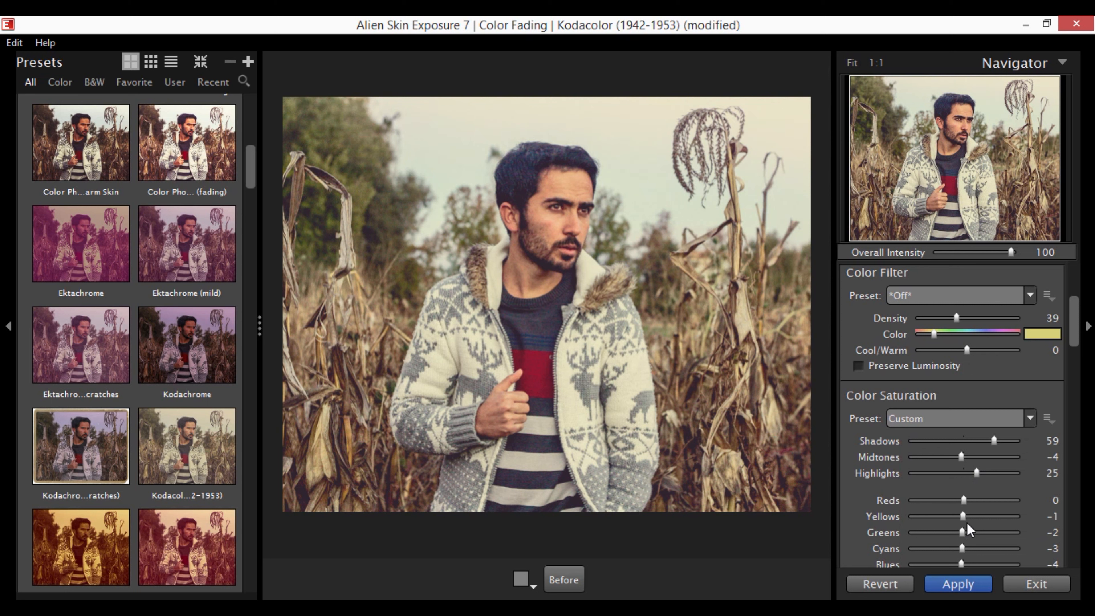
mouse_move(964, 501)
mouse_down()
mouse_move(999, 500)
mouse_move(975, 501)
mouse_move(992, 520)
mouse_move(965, 520)
mouse_up()
scroll(964, 520, down, 5)
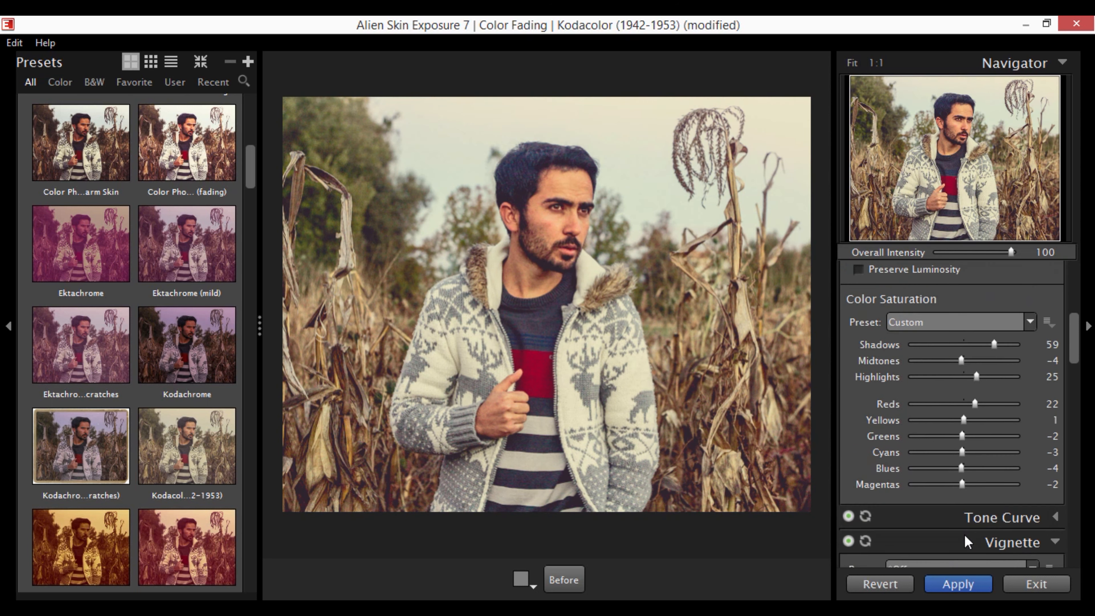
Enable the border overlay, compare Grunge and Vintage styles, choose Vintage 4 and zoom it in slightly.
scroll(963, 531, down, 5)
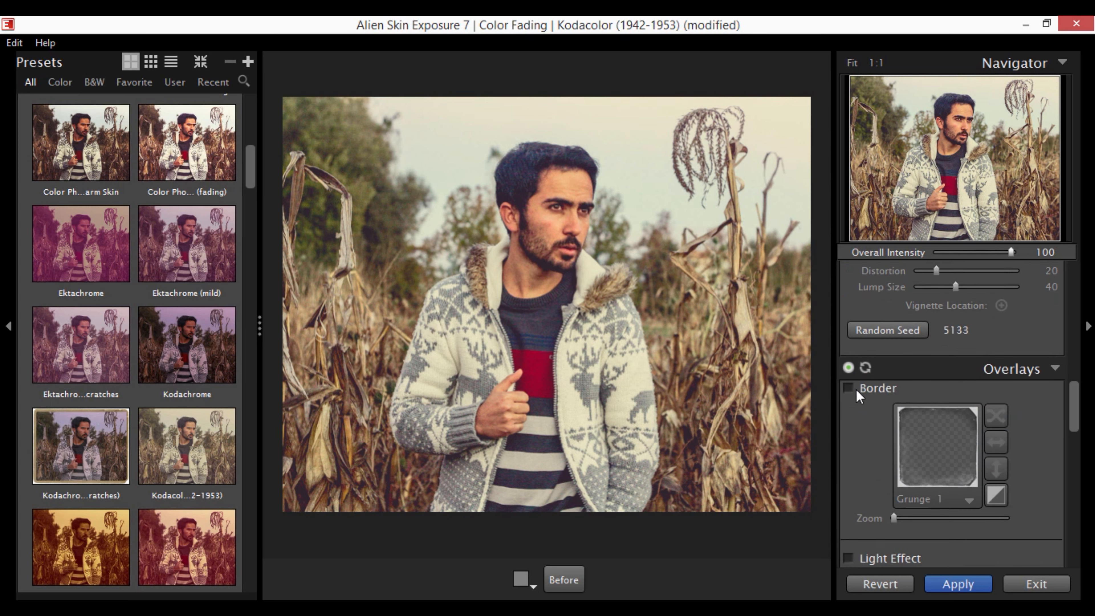
click(849, 388)
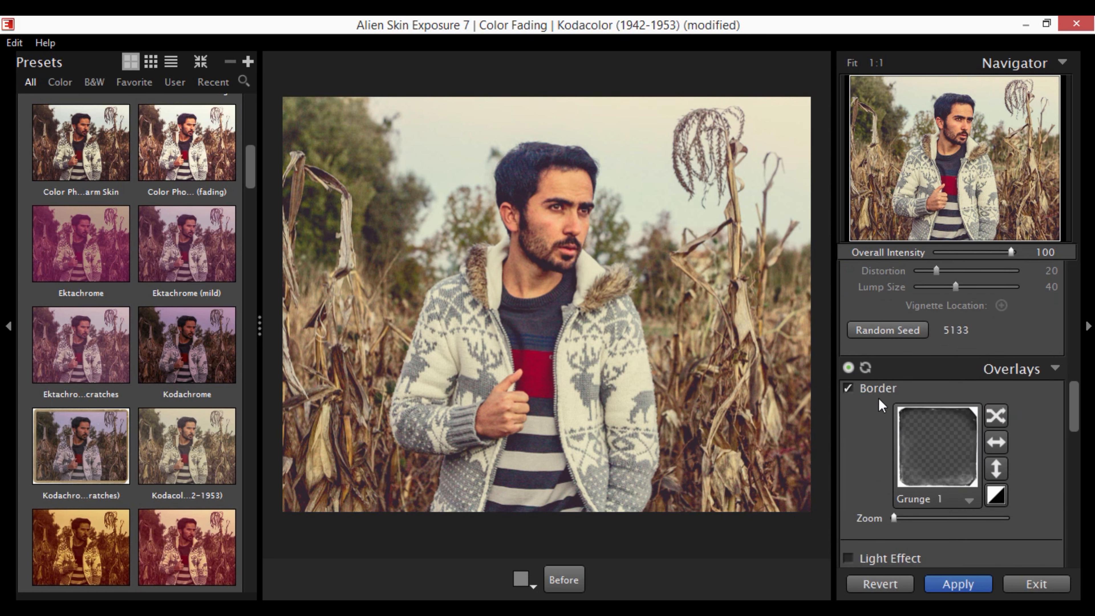
click(939, 461)
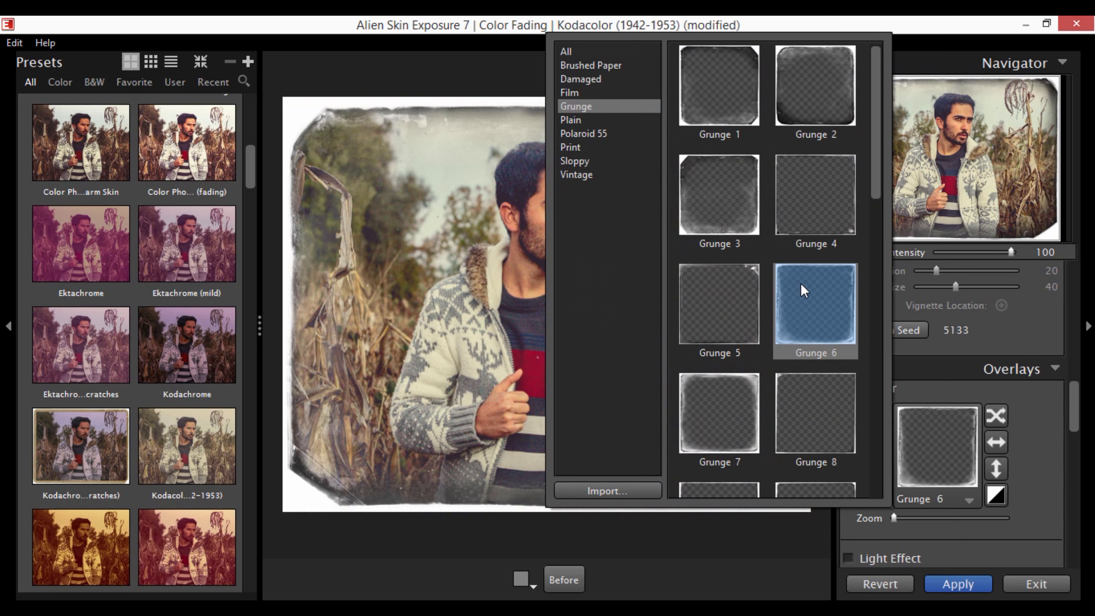
click(720, 195)
click(609, 175)
click(724, 180)
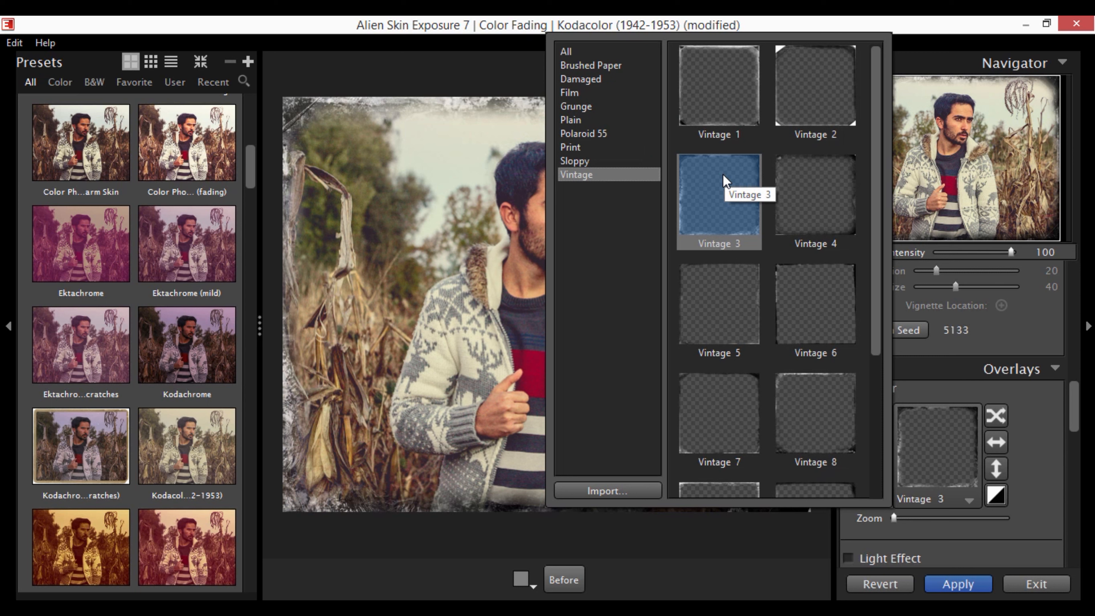
click(813, 211)
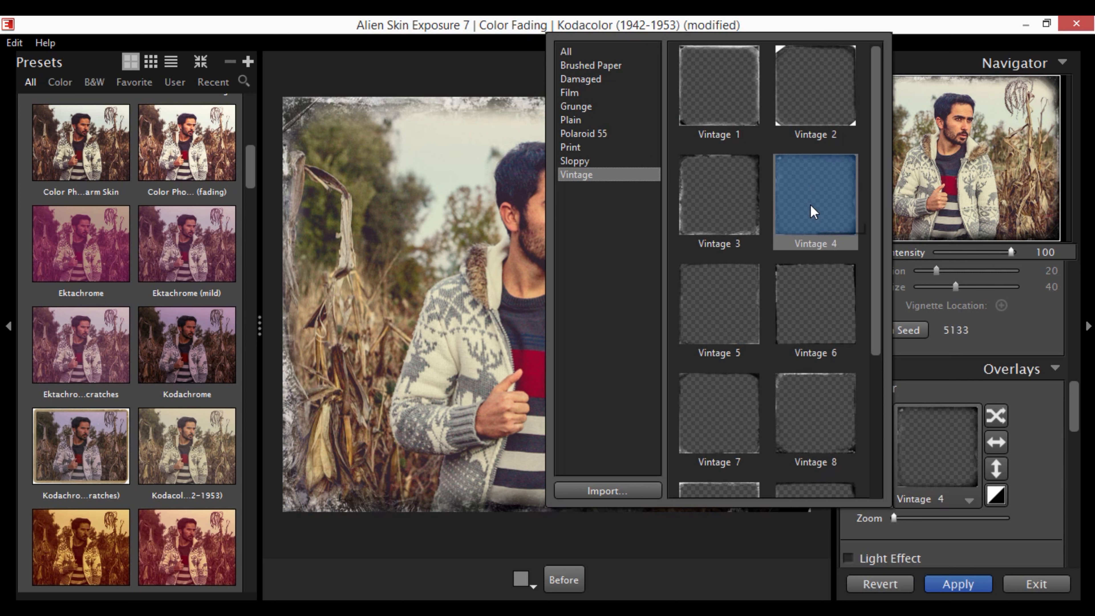
click(812, 211)
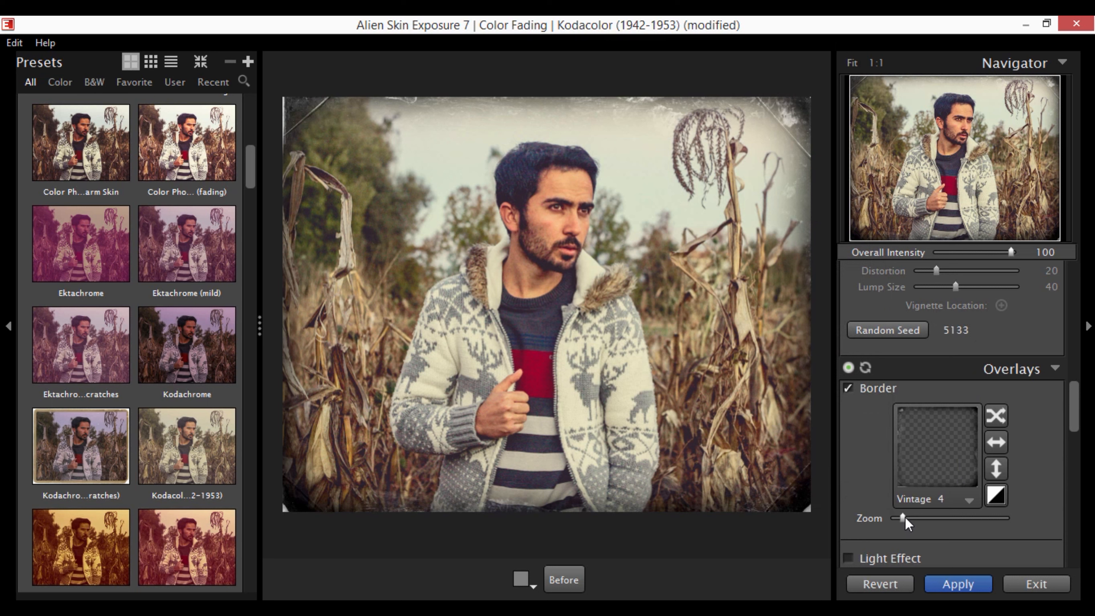
drag(905, 517, 910, 517)
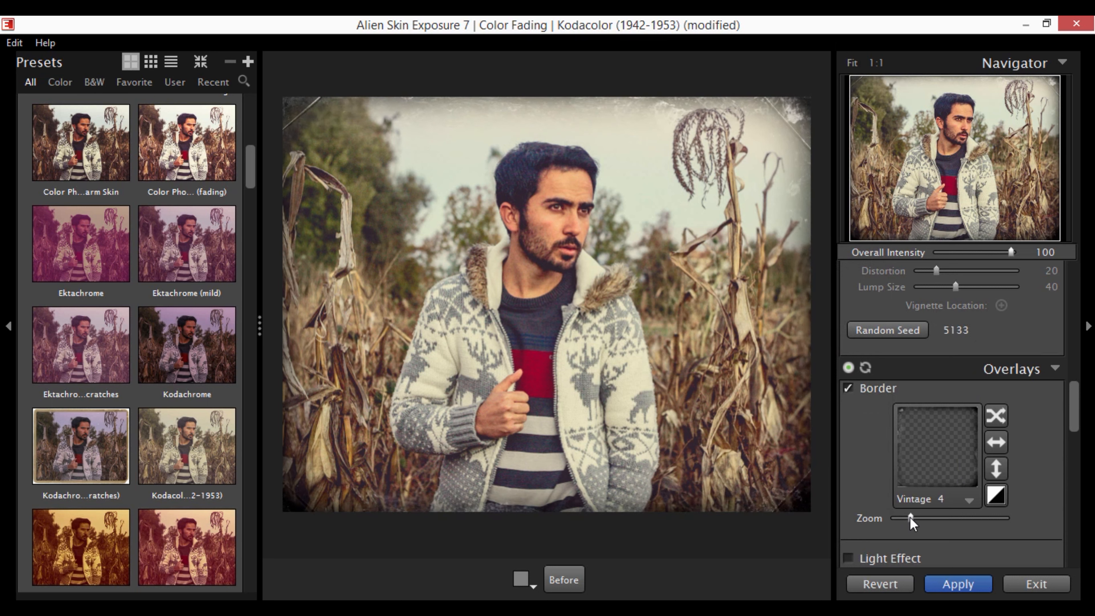
Enable the light effect overlay and try several Corner effects and the Cyan sun flare.
scroll(1073, 481, down, 4)
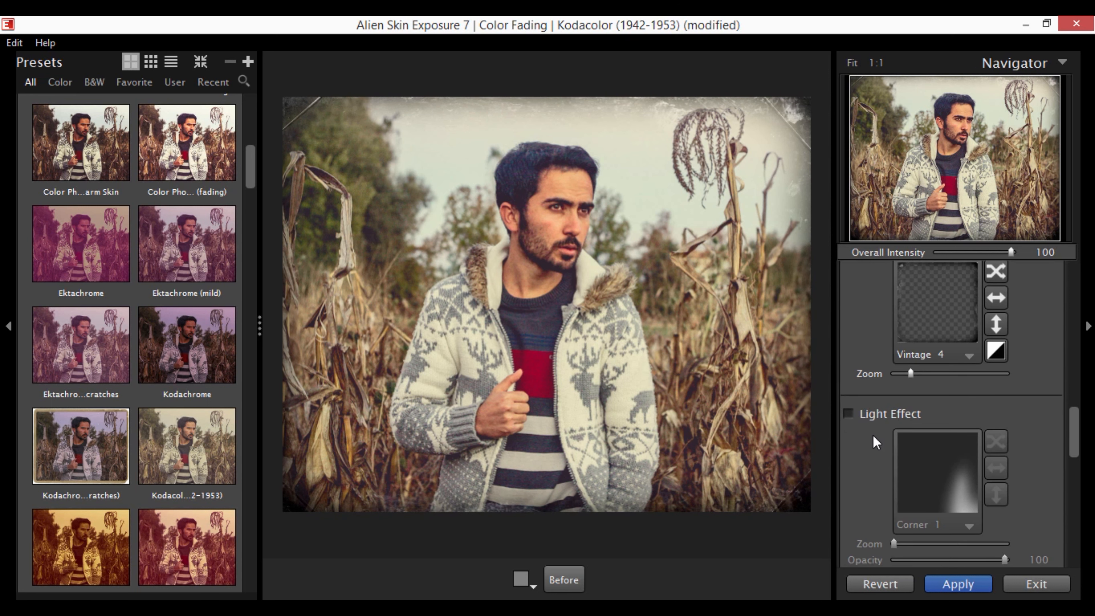
click(851, 417)
click(920, 464)
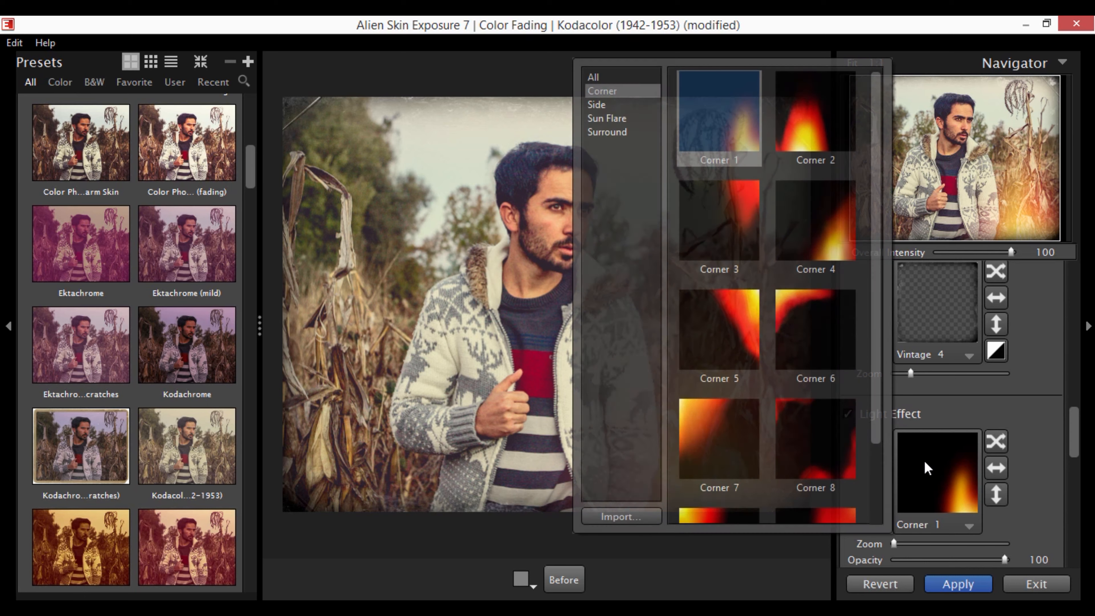
click(820, 340)
click(719, 220)
click(617, 132)
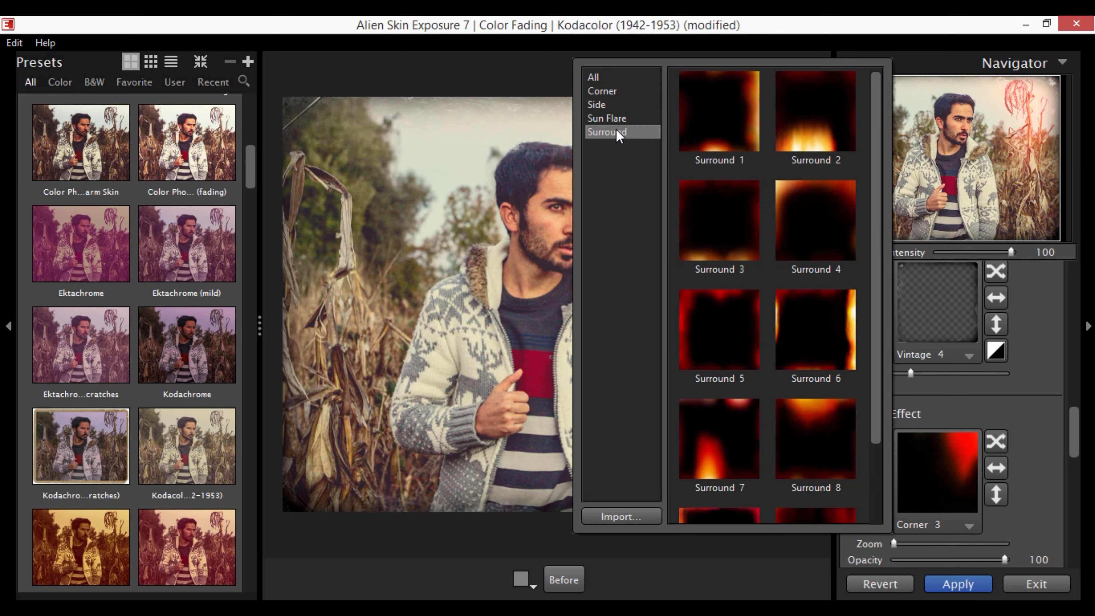
click(616, 120)
click(738, 349)
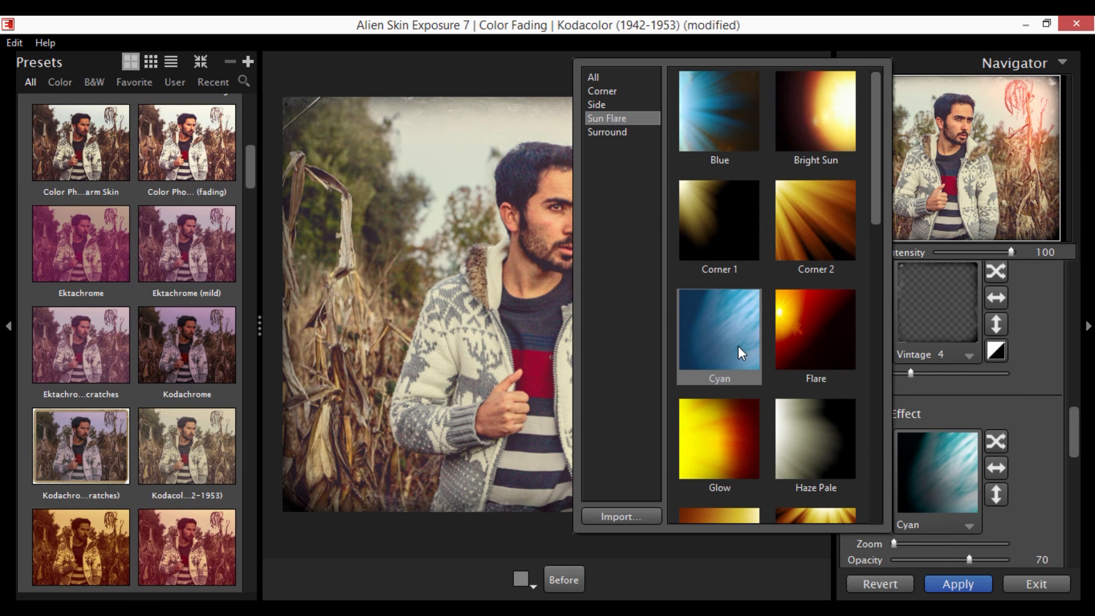
Choose the Tree Rays 2 sun flare as the light effect and lower its opacity to 81.
scroll(712, 345, down, 3)
click(713, 342)
scroll(733, 349, down, 4)
click(740, 353)
click(789, 443)
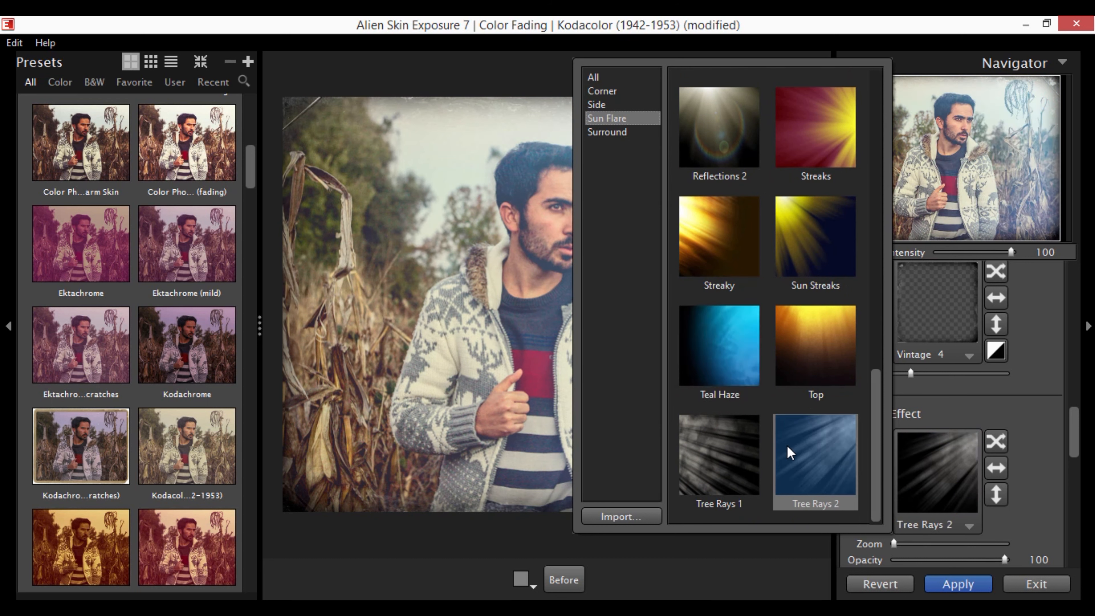
click(796, 453)
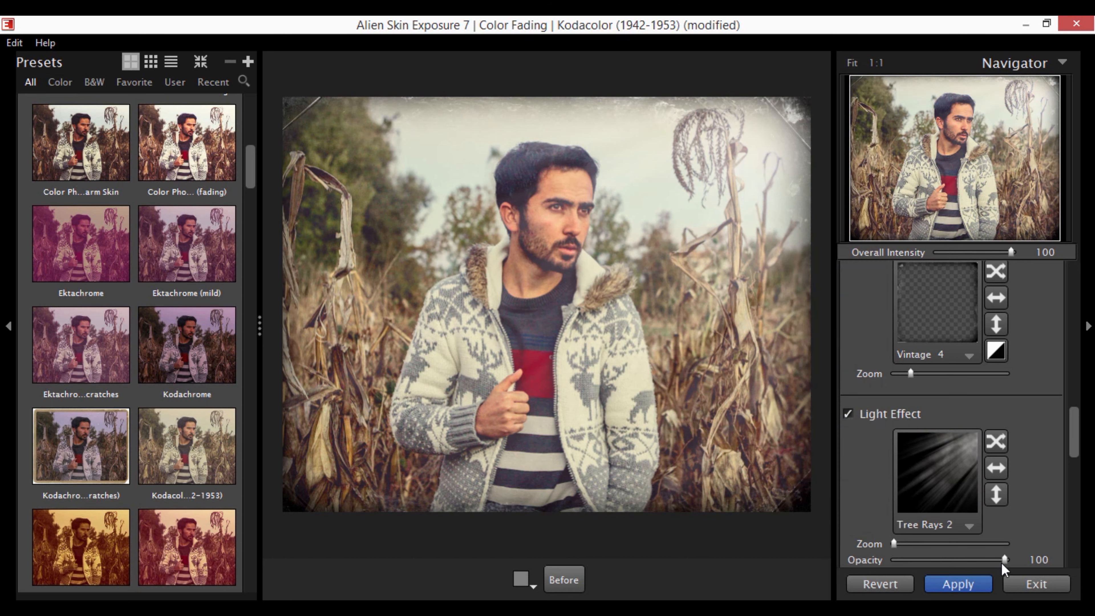
mouse_move(1005, 559)
mouse_down()
mouse_move(915, 559)
mouse_move(1010, 554)
mouse_move(985, 552)
mouse_up()
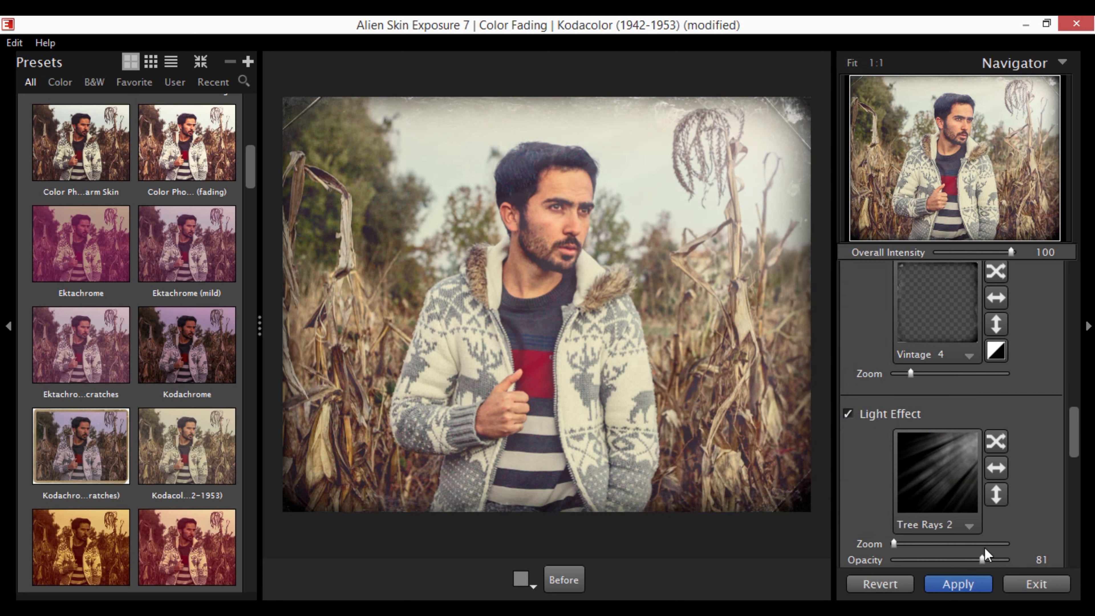
Try the Top sun flare as the light effect.
click(942, 454)
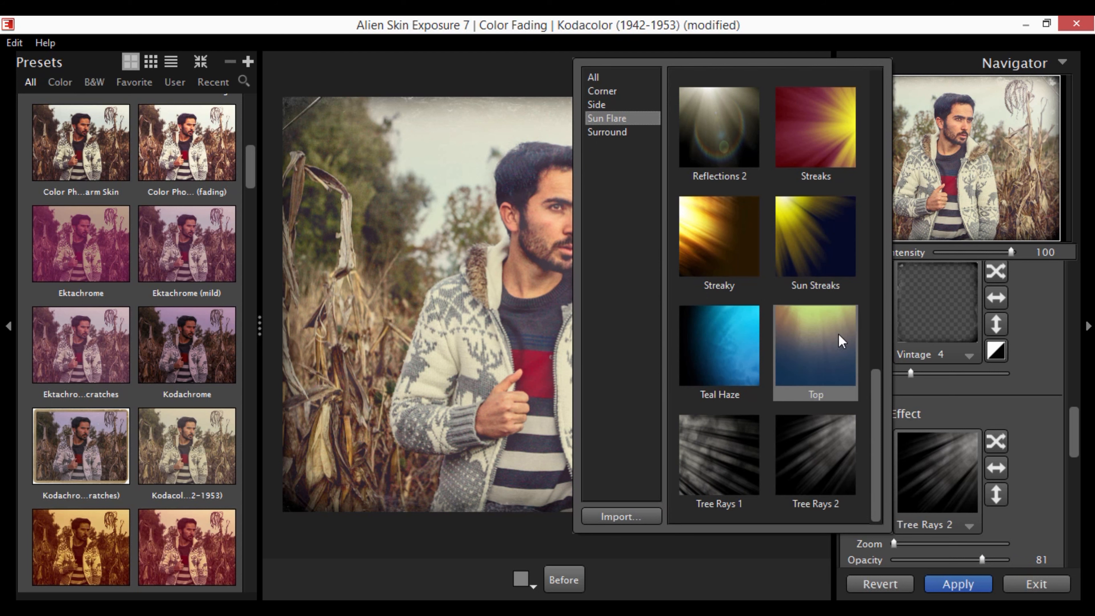
click(833, 338)
click(831, 337)
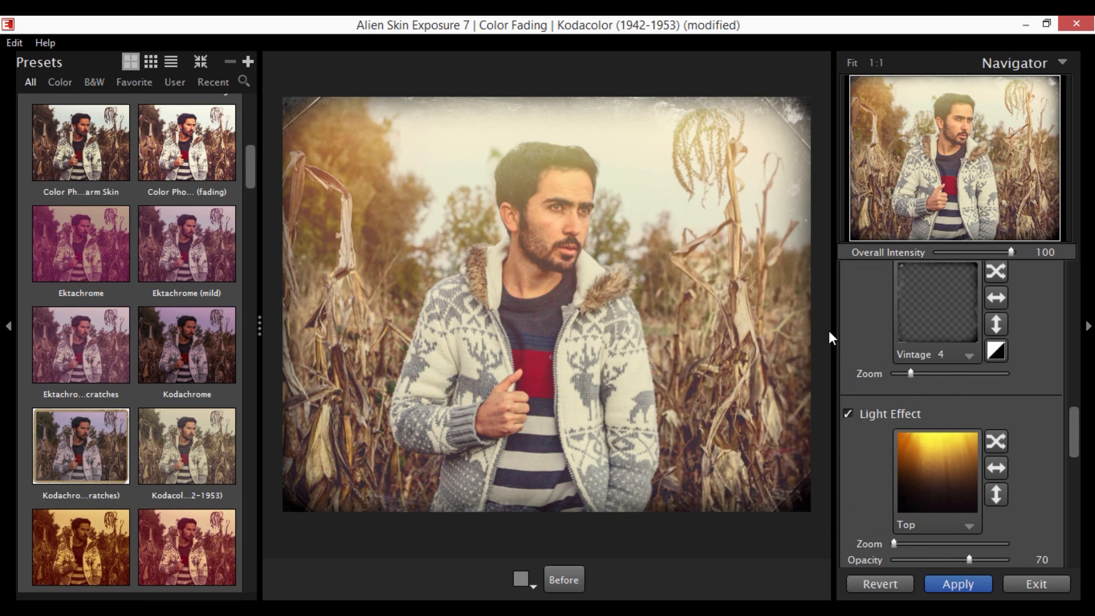
Choose the Streaky sun flare as the light effect, mirror it horizontally and lower its opacity to 42.
click(961, 465)
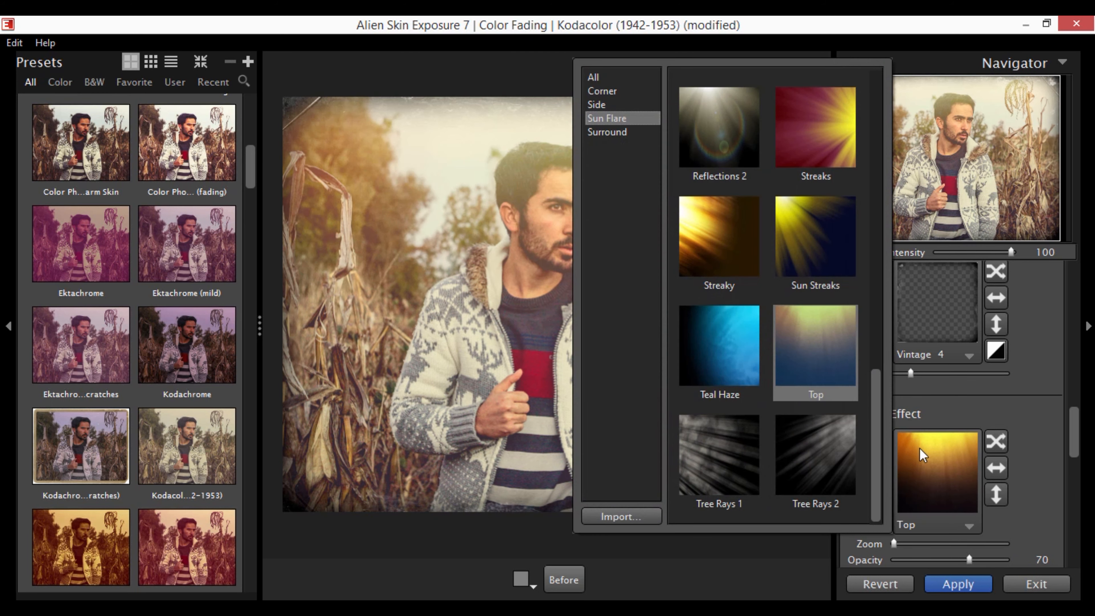
click(818, 430)
click(726, 345)
click(713, 246)
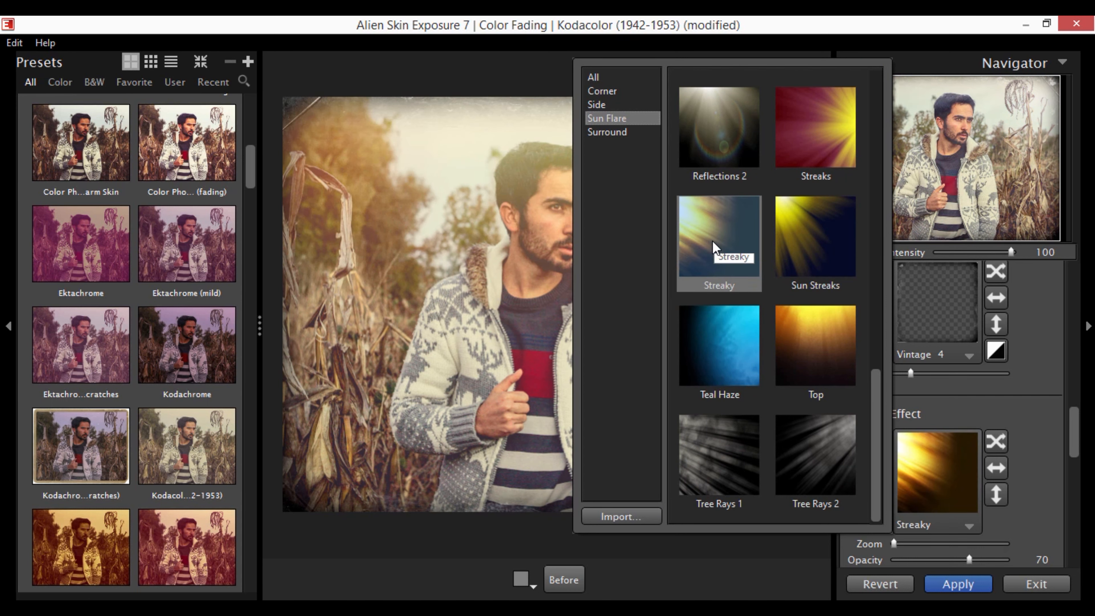
click(713, 246)
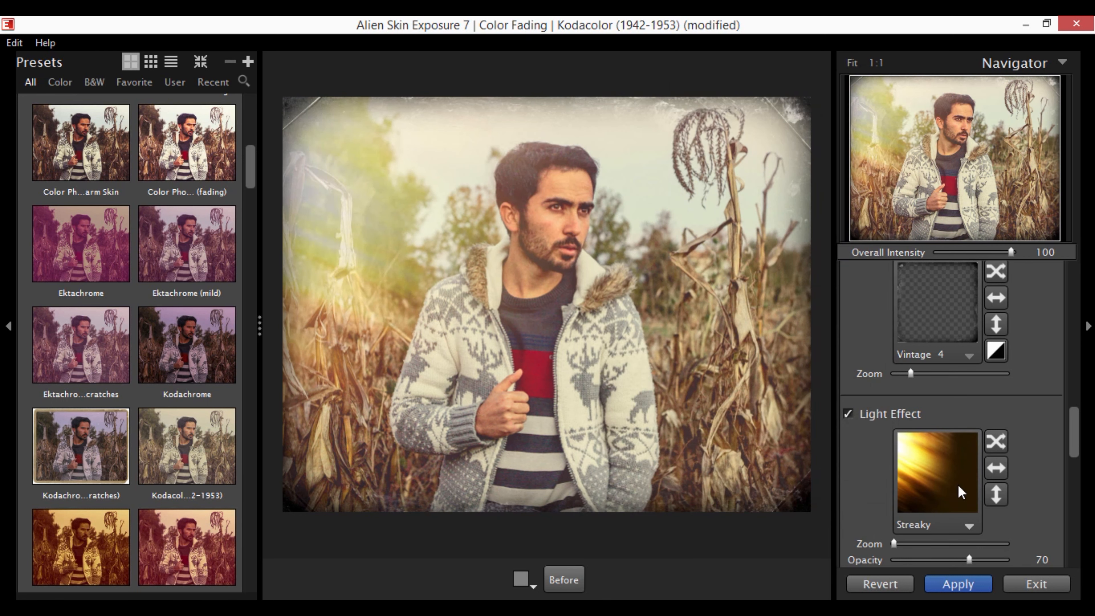
click(996, 470)
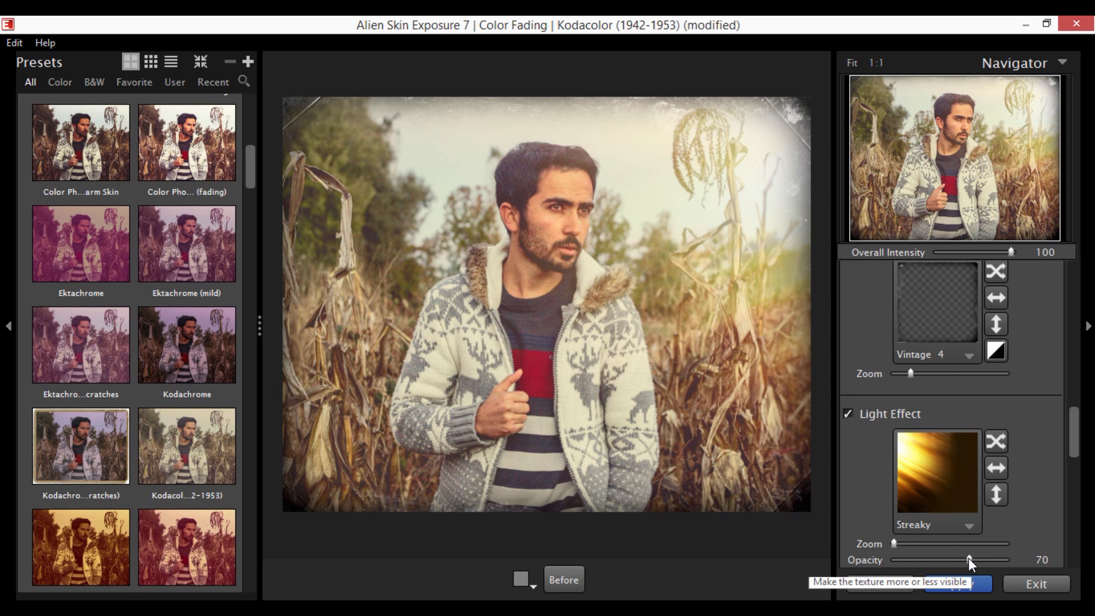
drag(969, 559, 937, 559)
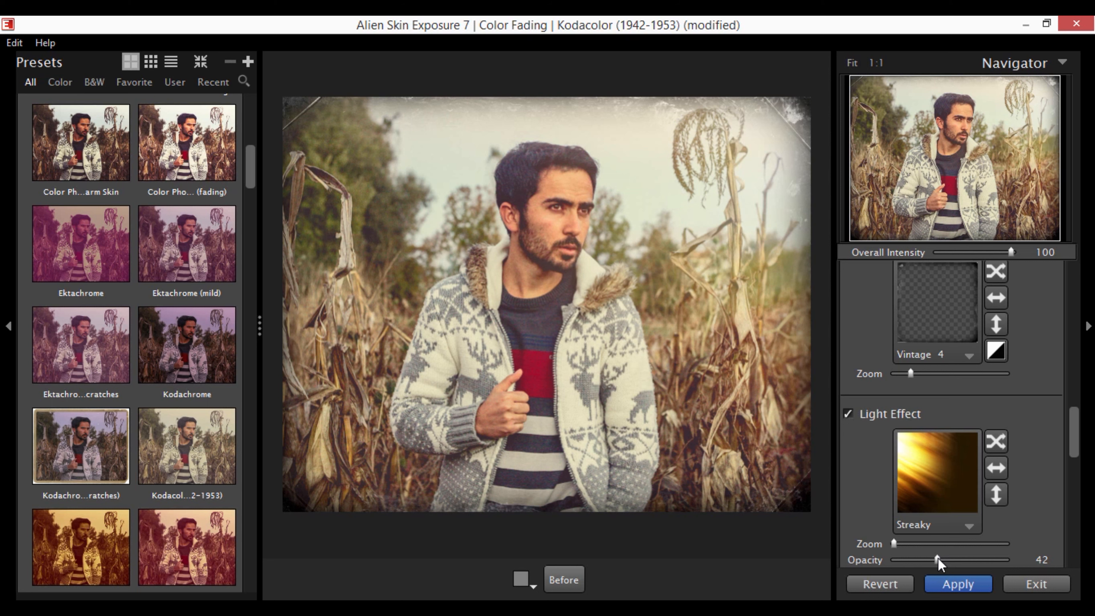
Enable the texture overlay for the photo.
scroll(851, 491, down, 3)
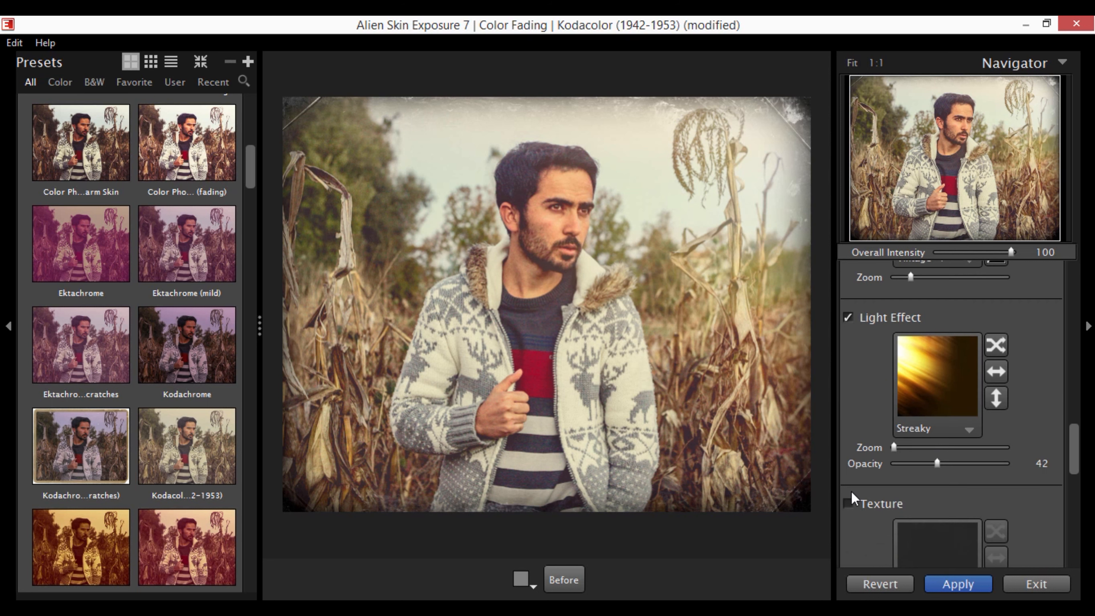
scroll(851, 491, down, 3)
click(848, 407)
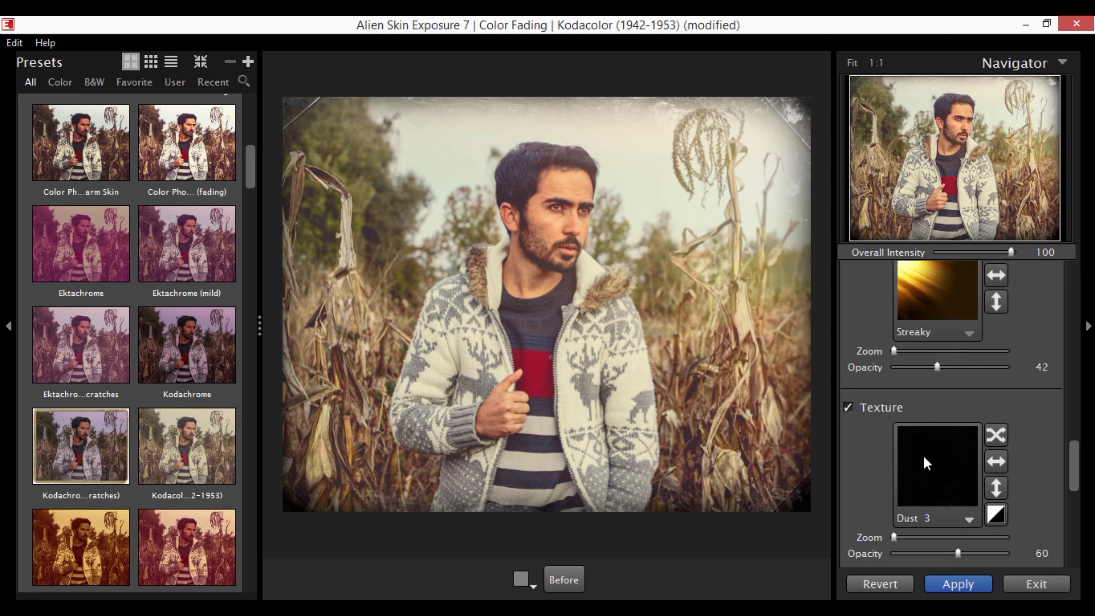
Browse the Scratches textures and try Scratches 8 with its opacity at 83 and at 20.
click(927, 464)
click(719, 323)
click(612, 155)
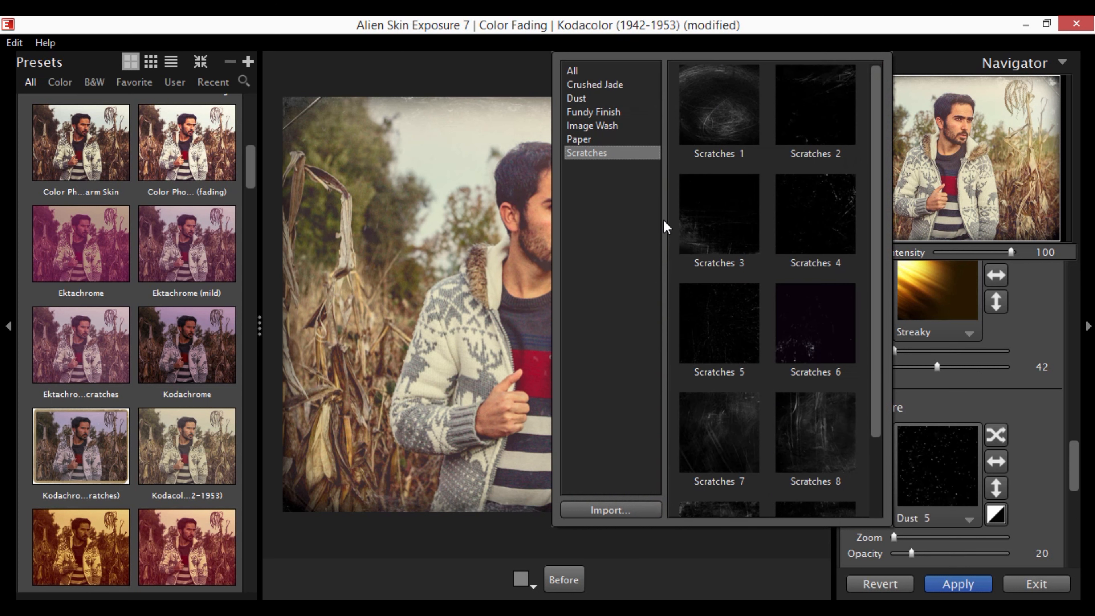
scroll(814, 465, down, 2)
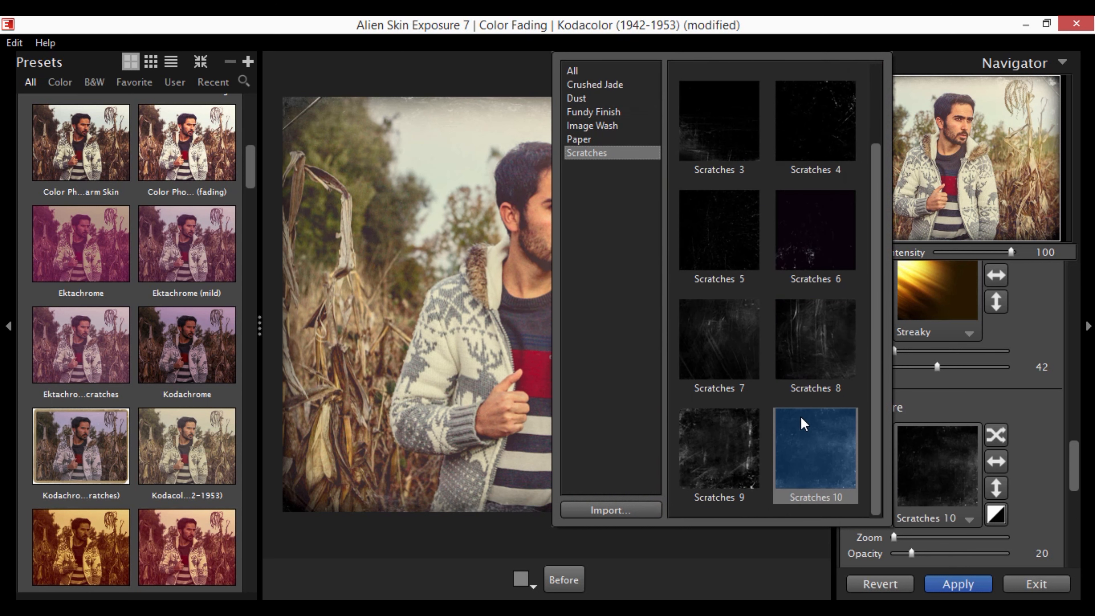
click(794, 351)
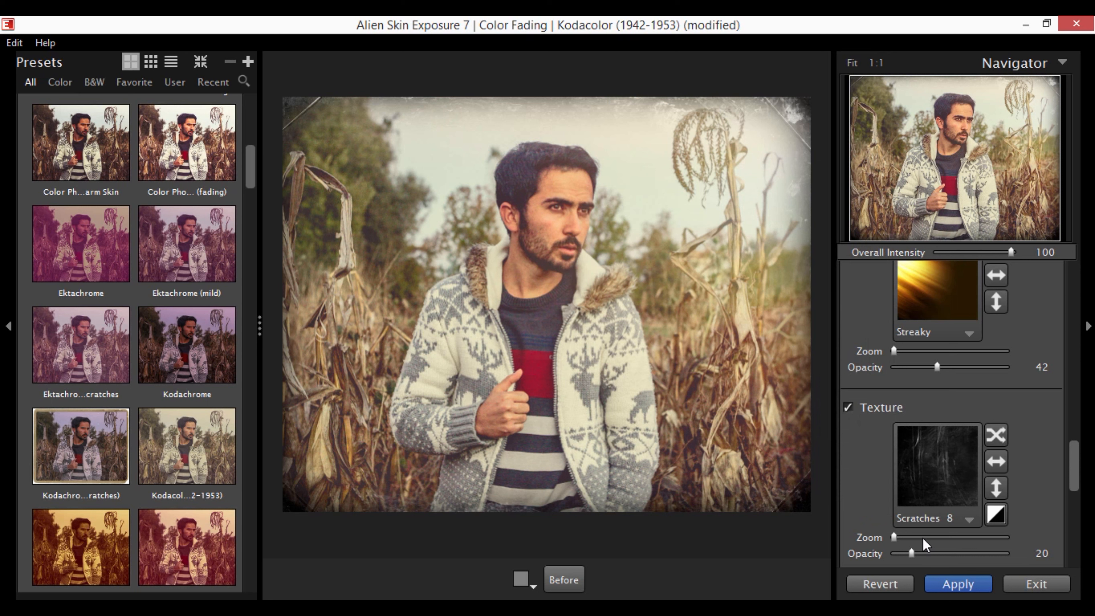
drag(911, 554, 987, 553)
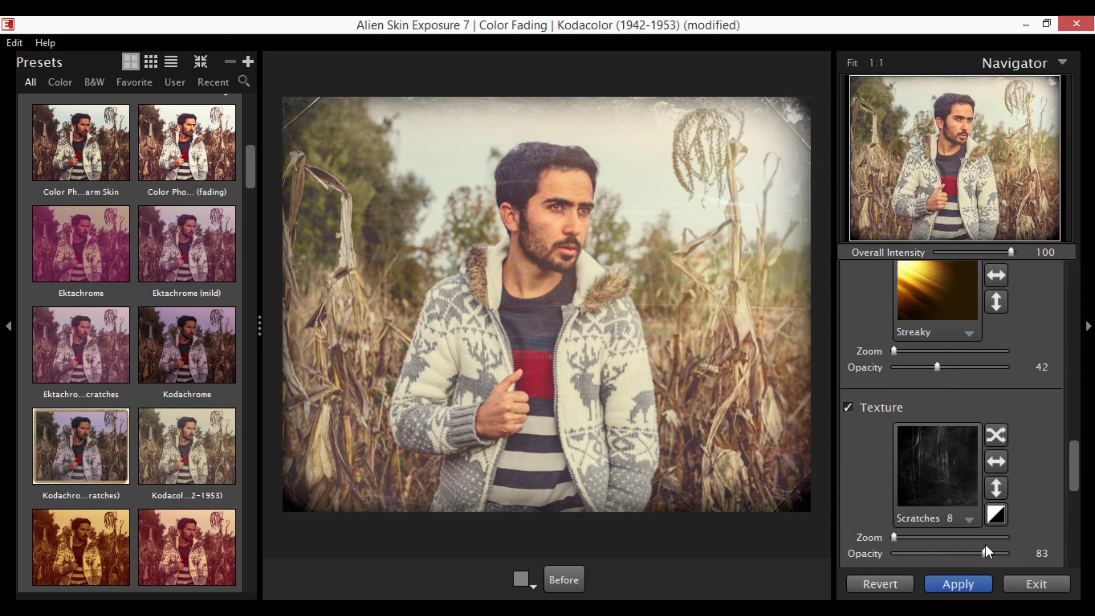
drag(936, 555, 914, 554)
Choose the Scratches 3 texture and raise its opacity to 54.
click(927, 478)
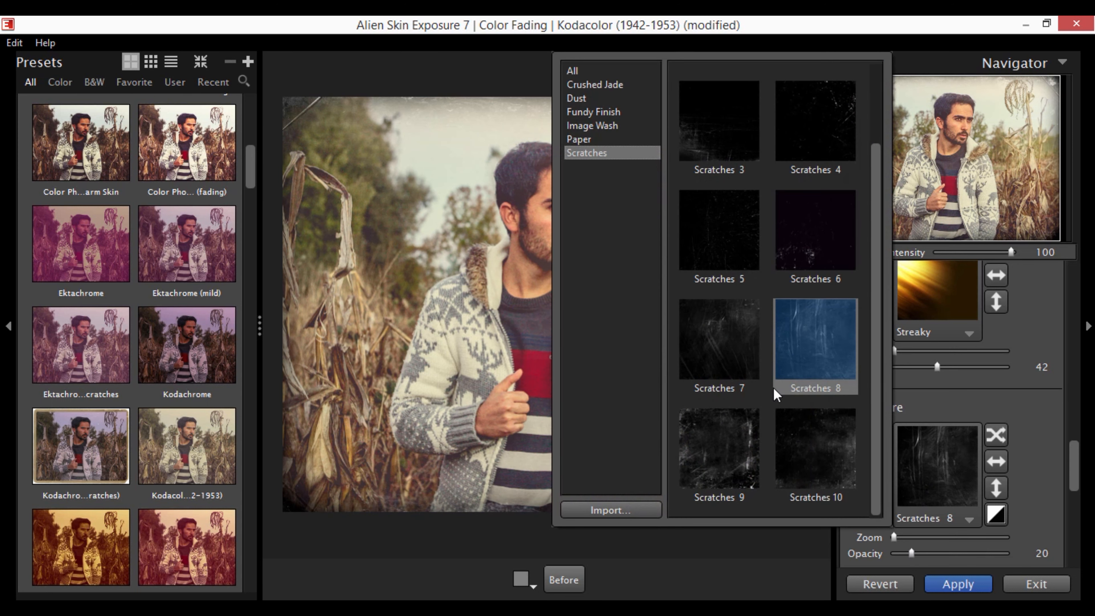
scroll(771, 379, up, 2)
click(762, 367)
click(729, 233)
click(728, 233)
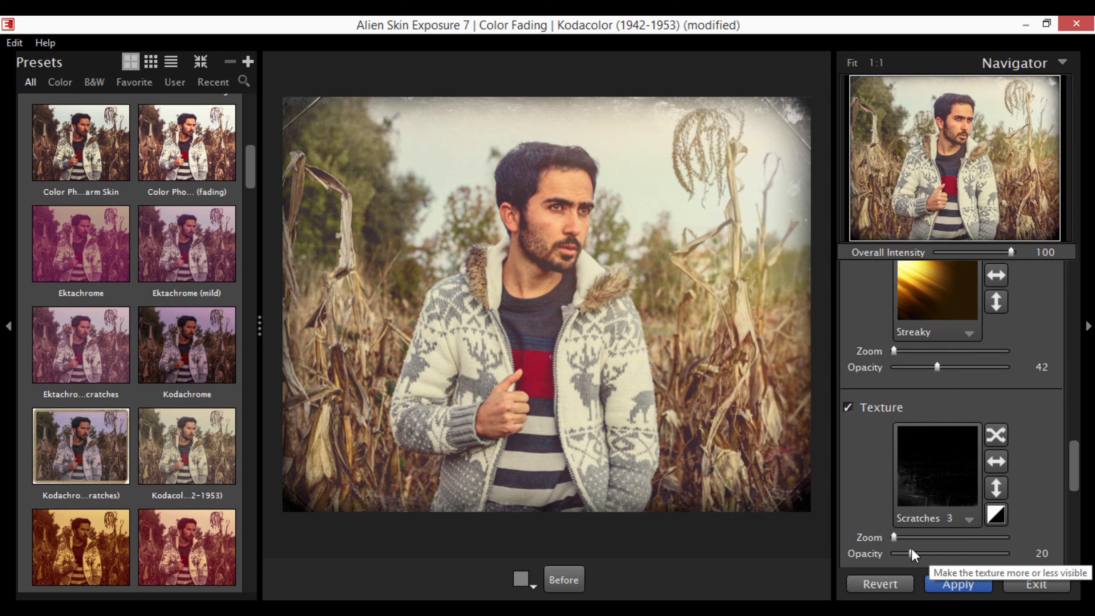
drag(911, 553, 953, 552)
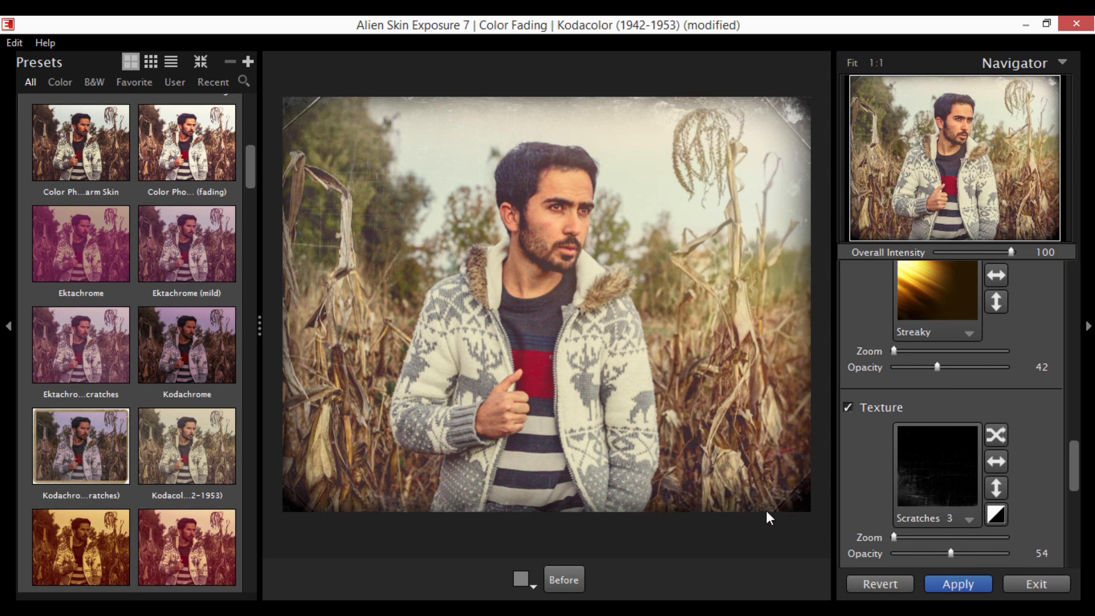
Raise the overlays' Protect amount to 76 to keep the subject clear of the effects.
scroll(891, 522, down, 3)
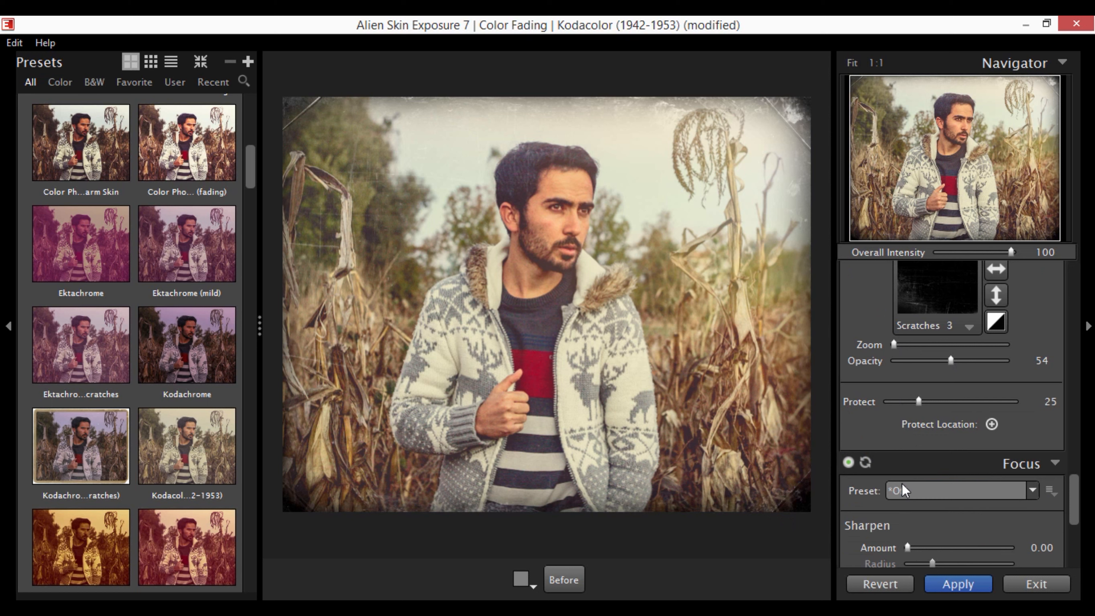
drag(919, 401, 942, 405)
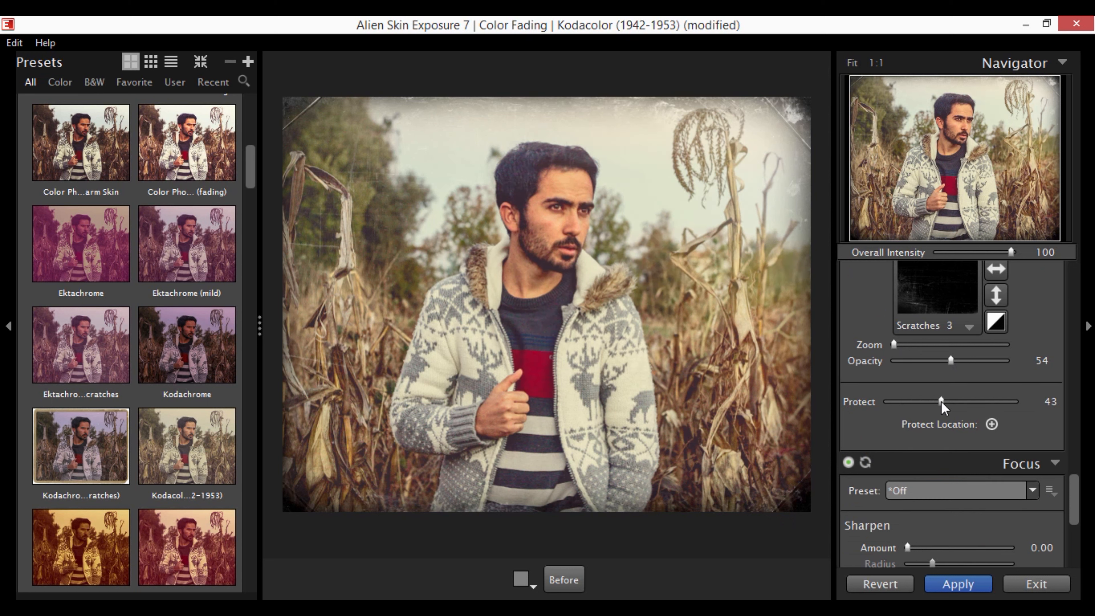
drag(942, 402, 986, 402)
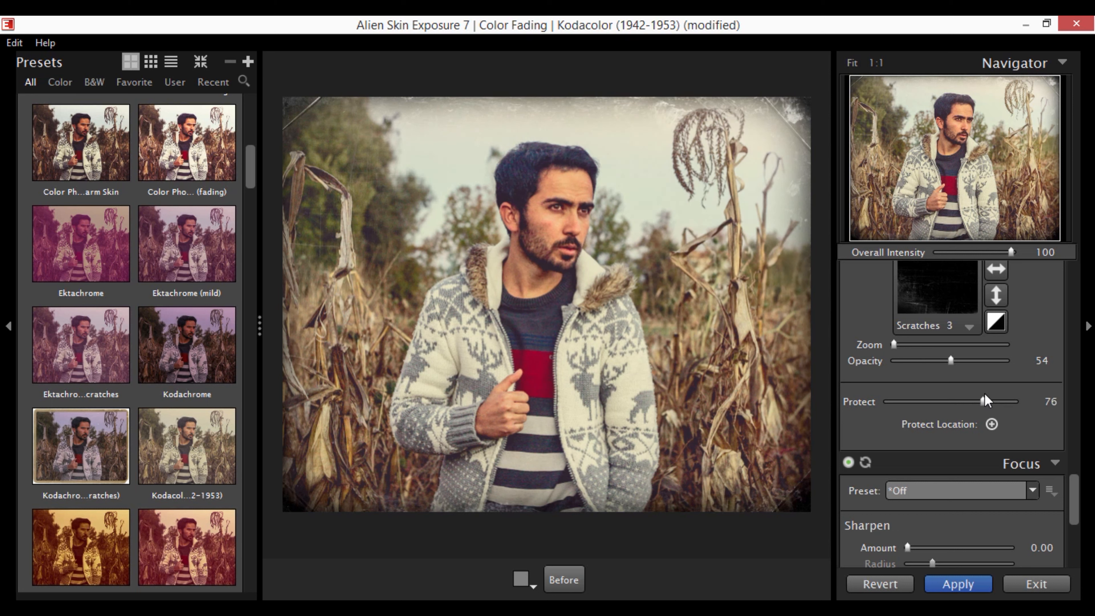
Fine-tune the overlay settings, apply the Exposure 7 look to the photo and return to Photoshop.
scroll(934, 375, up, 6)
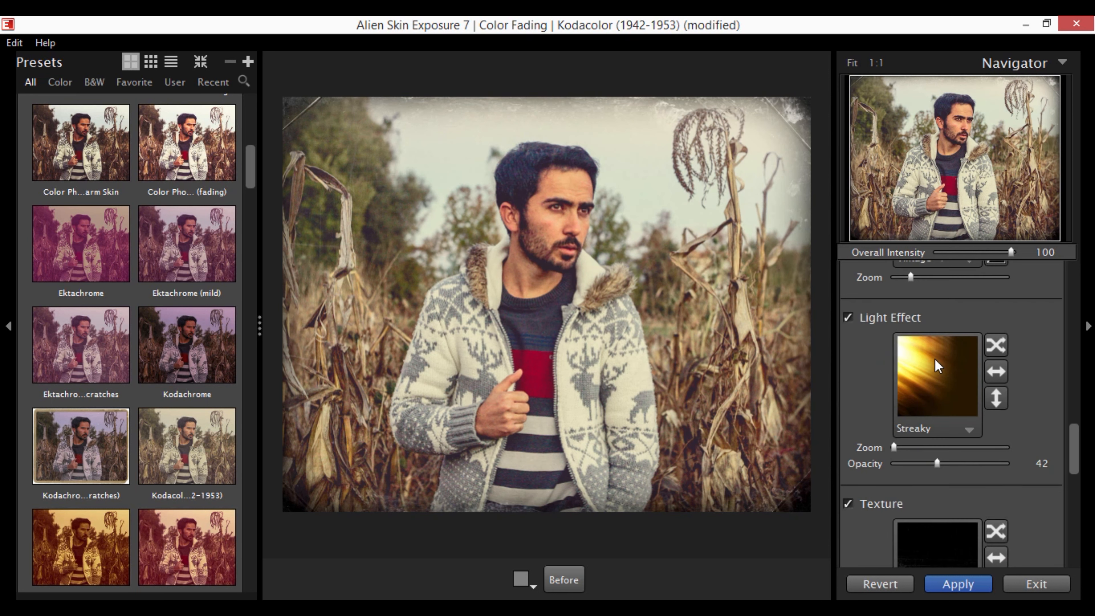
drag(910, 470, 954, 468)
click(958, 584)
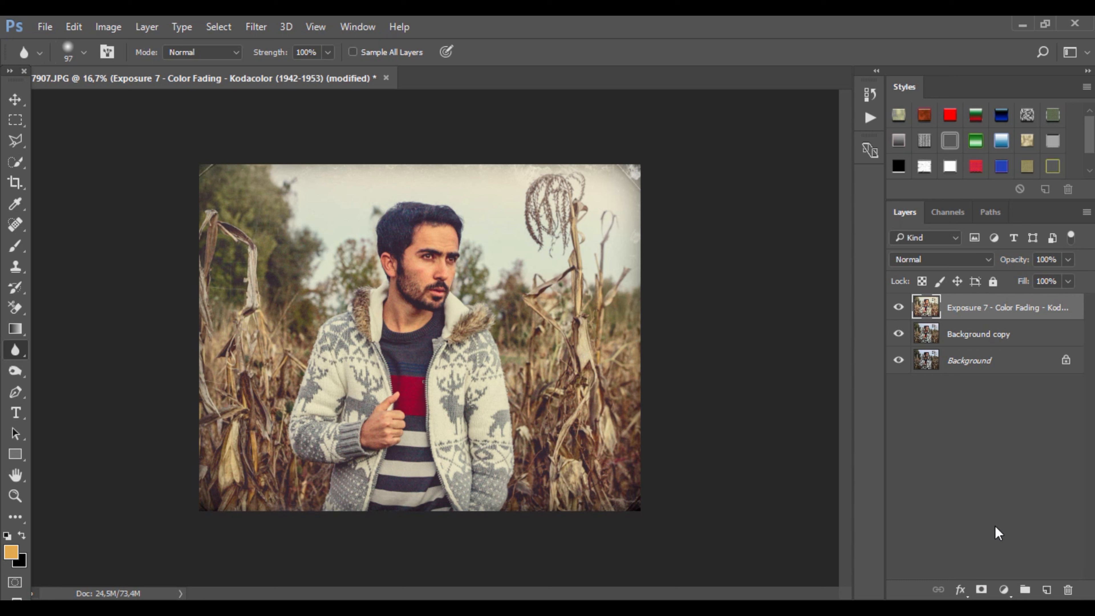
Add a Color Lookup adjustment layer above the Exposure 7 layer and load the FoggyNight.3DL 3D LUT.
click(1004, 590)
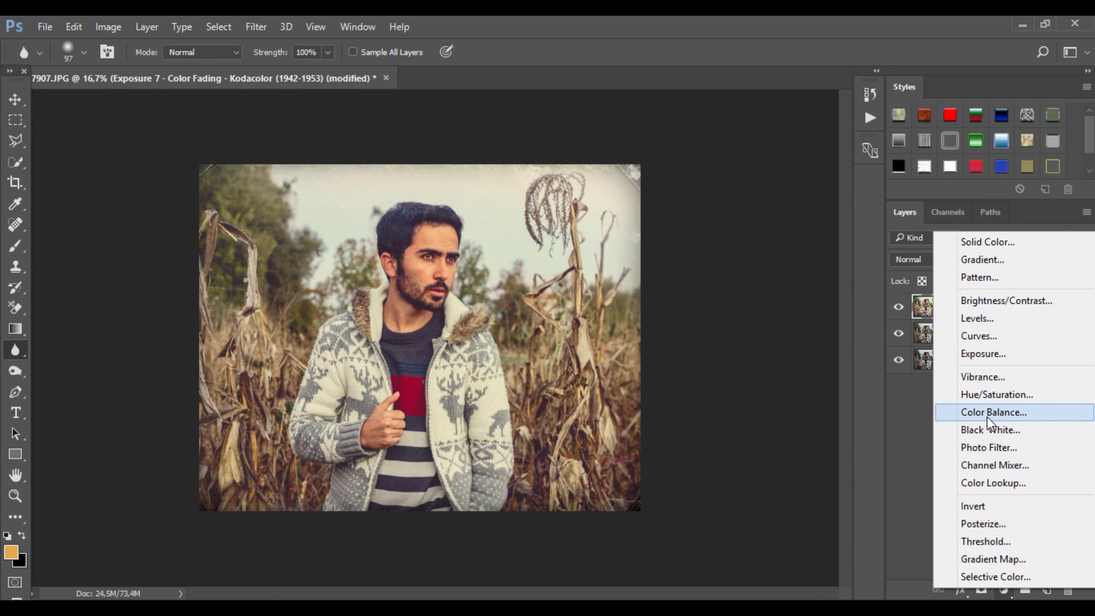
click(981, 482)
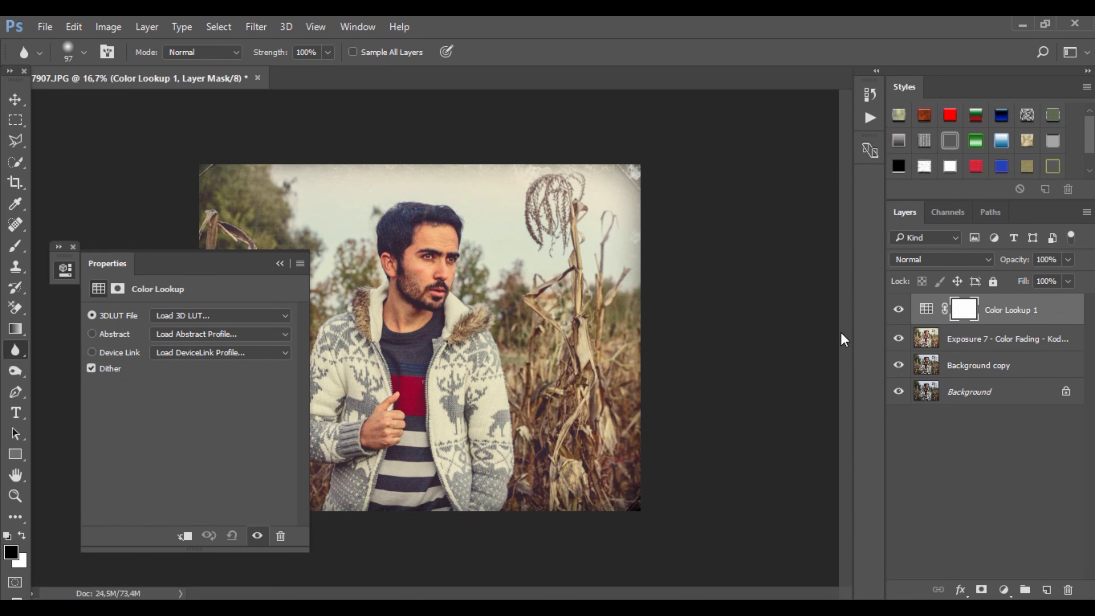
click(222, 317)
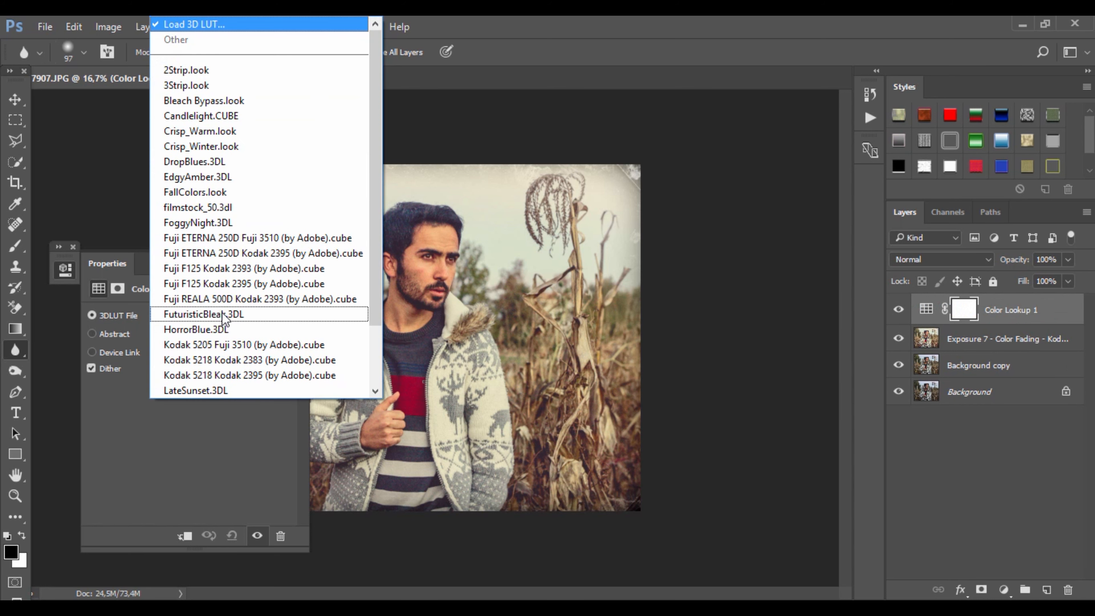
click(211, 219)
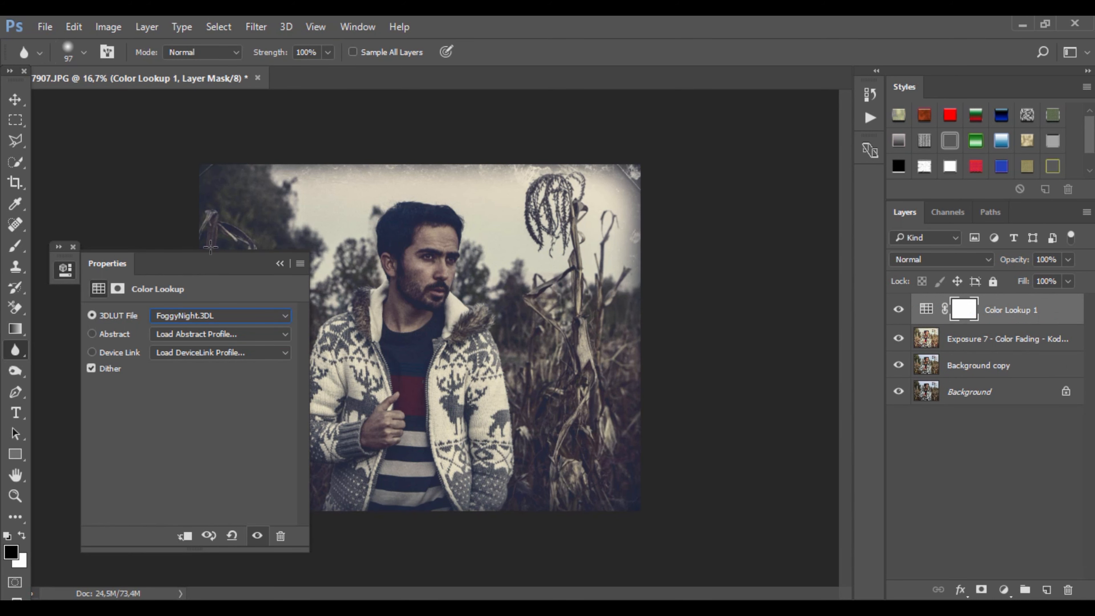
Try the Moonlight, FallColors, Kodak 5205 Fuji 3510, Soft_Warming and TealOrangePlusContrast 3D LUTs on the Color Lookup layer.
click(206, 316)
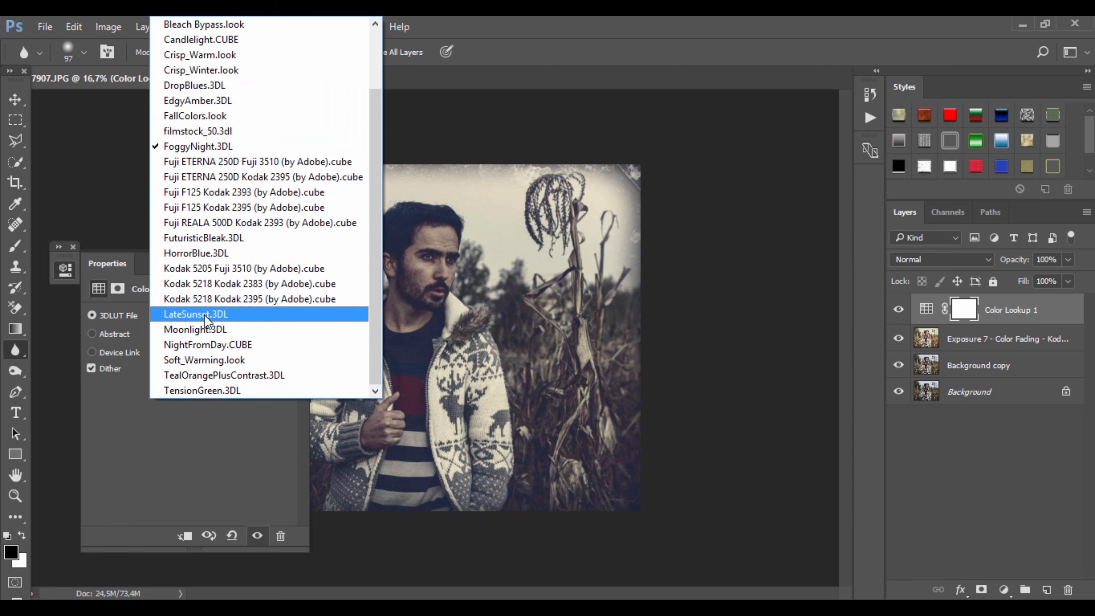
click(206, 331)
click(208, 315)
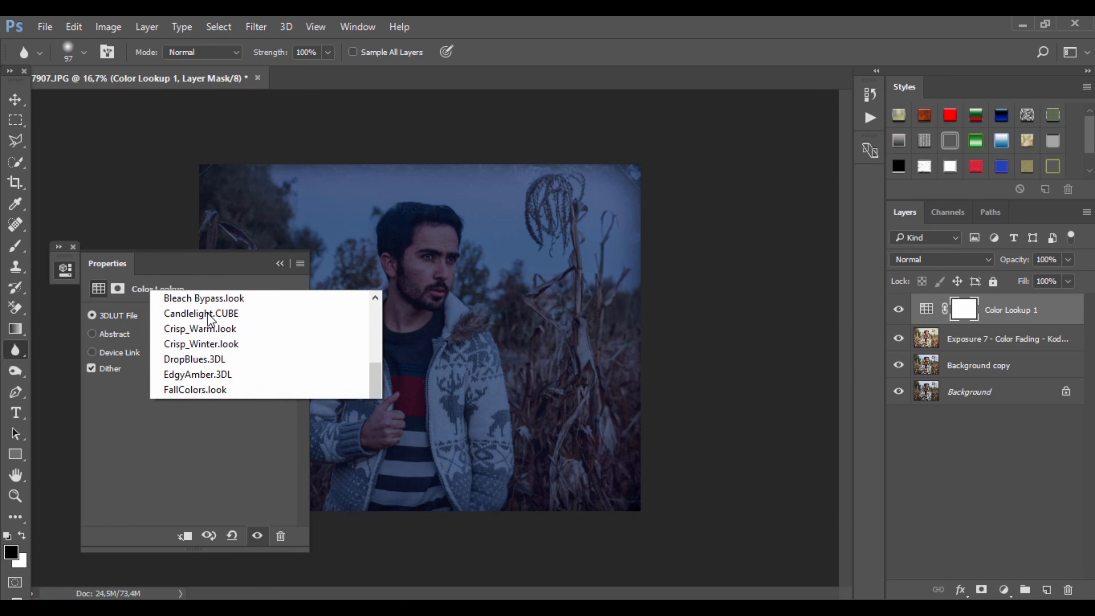
click(201, 116)
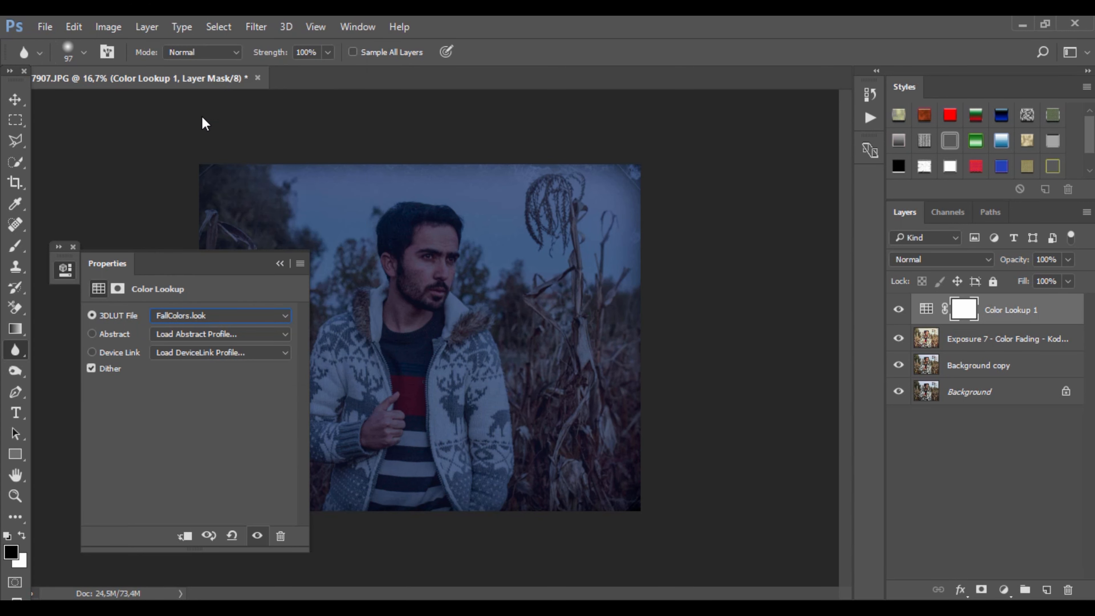
click(232, 316)
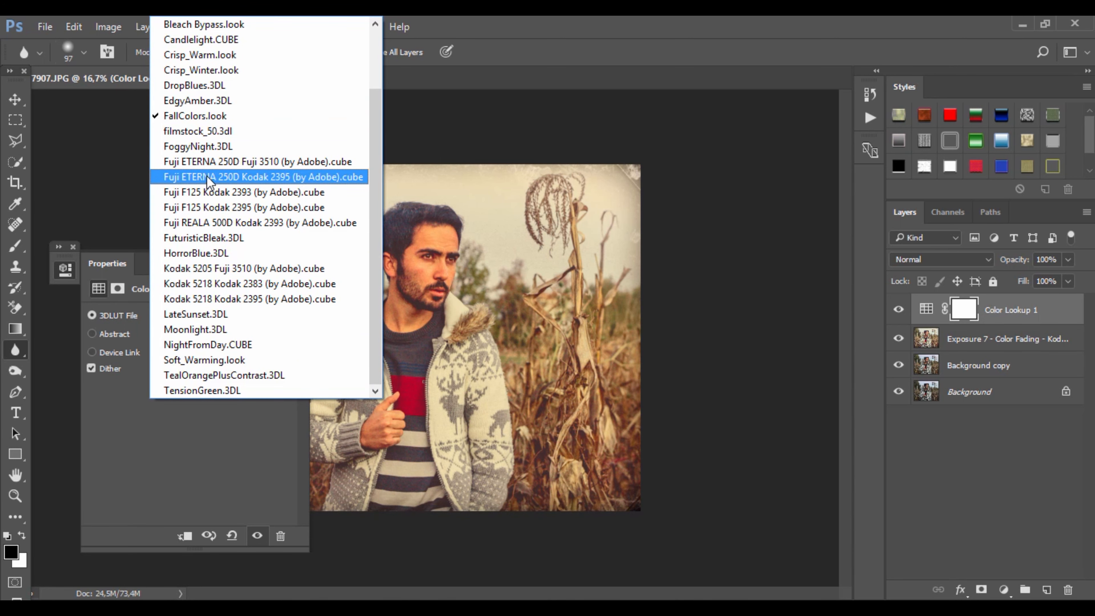
click(215, 268)
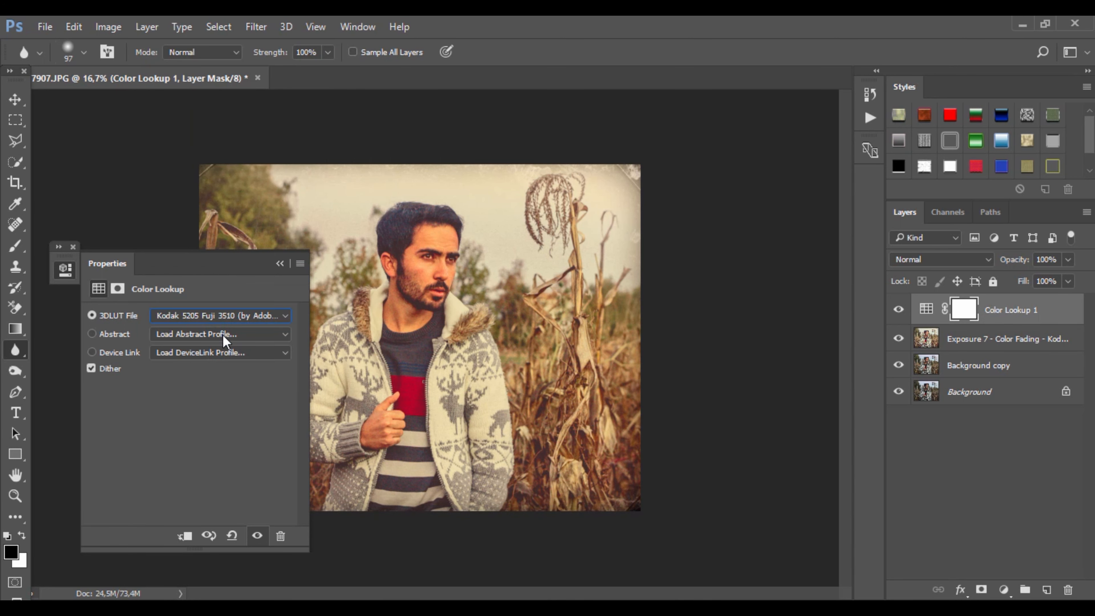
click(224, 316)
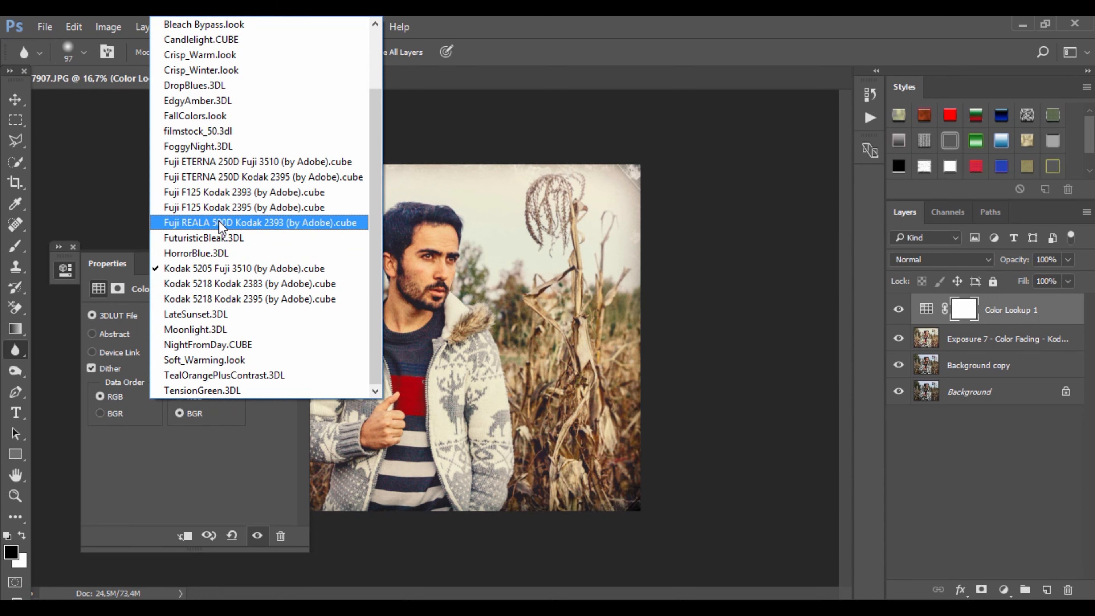
click(223, 360)
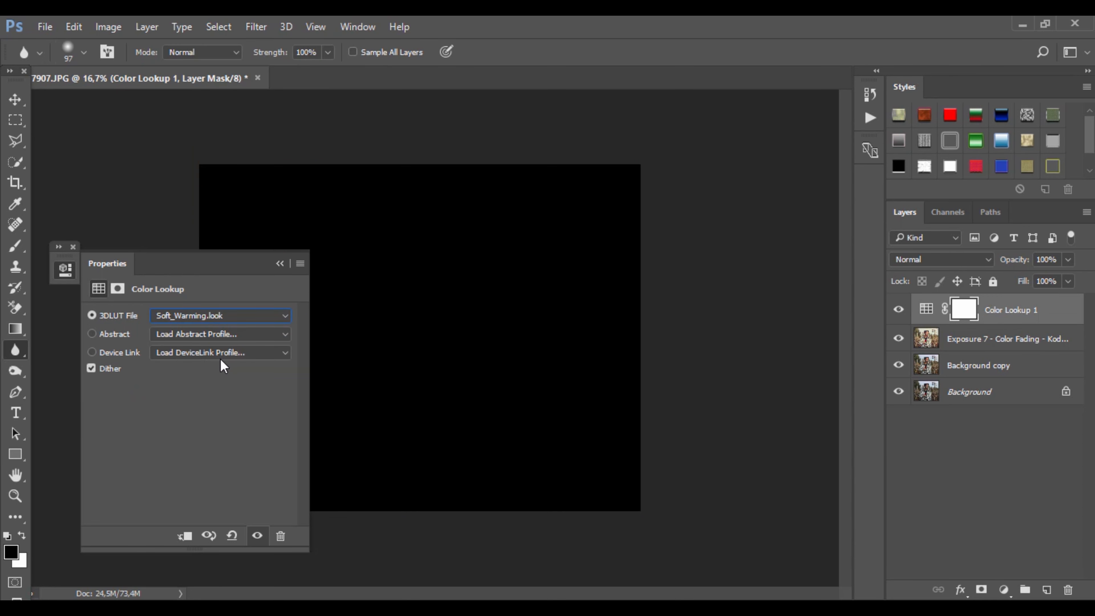
click(238, 318)
click(255, 440)
Load the FoggyNight.3DL LUT on the Color Lookup layer and set the layer's blend mode to Soft Light.
click(233, 318)
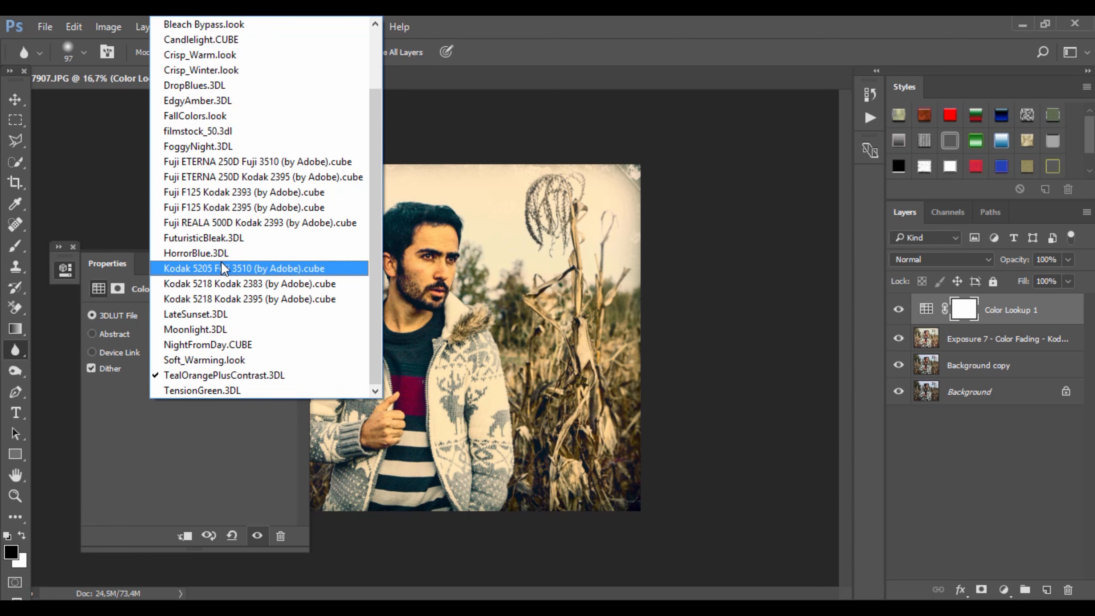
click(217, 142)
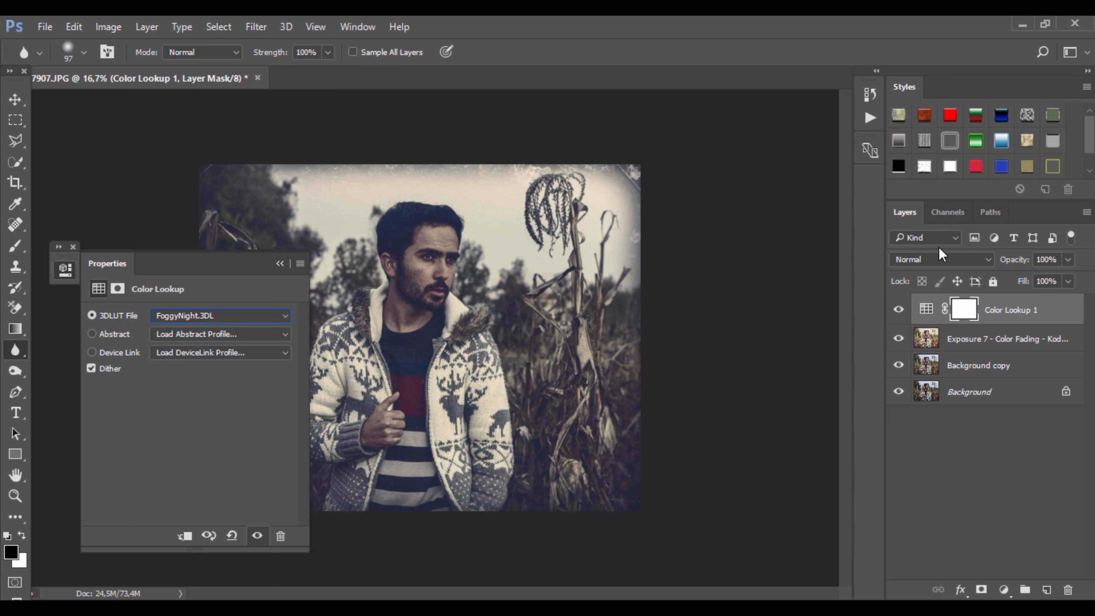
click(942, 259)
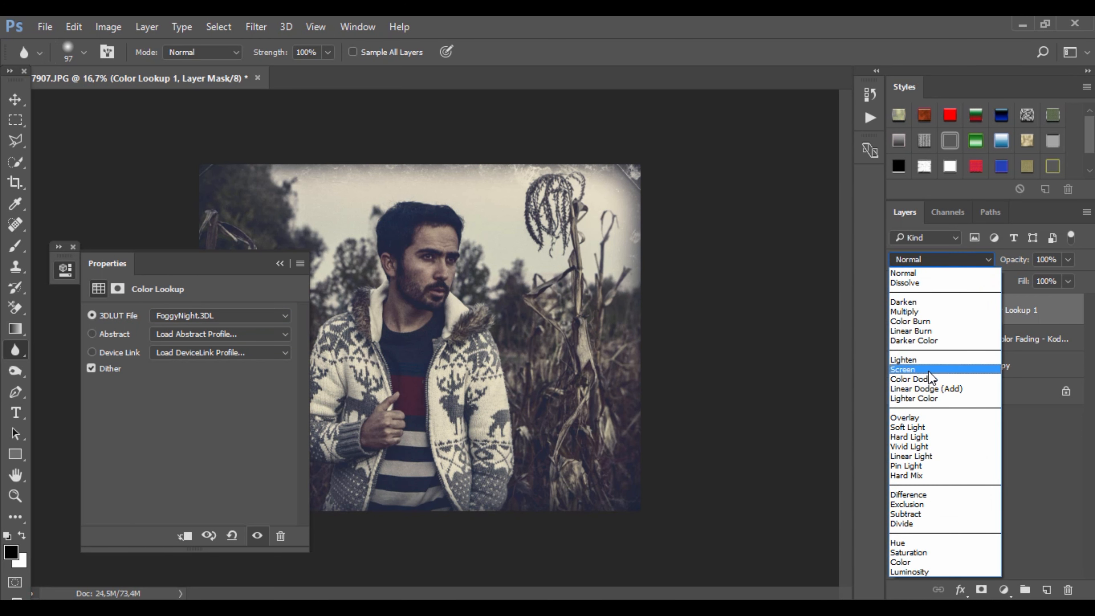
click(907, 427)
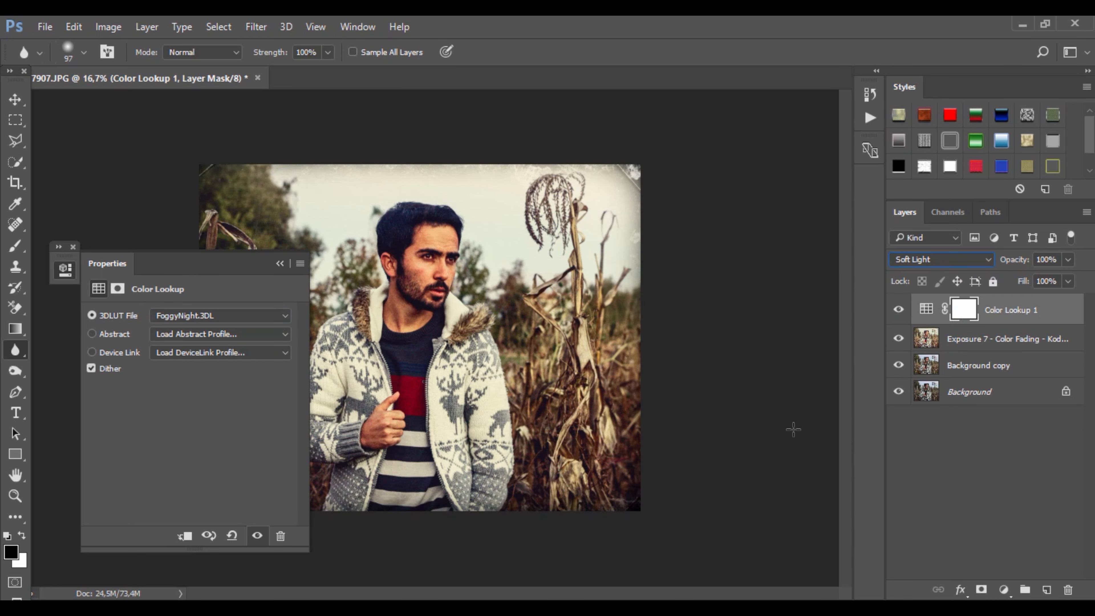
click(900, 313)
click(900, 314)
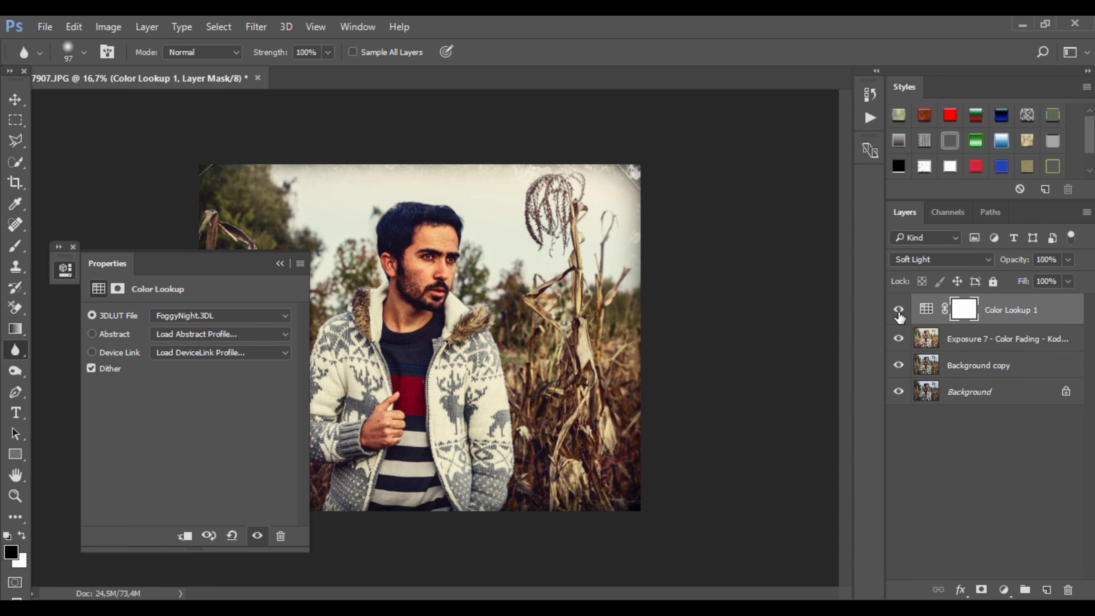
click(280, 264)
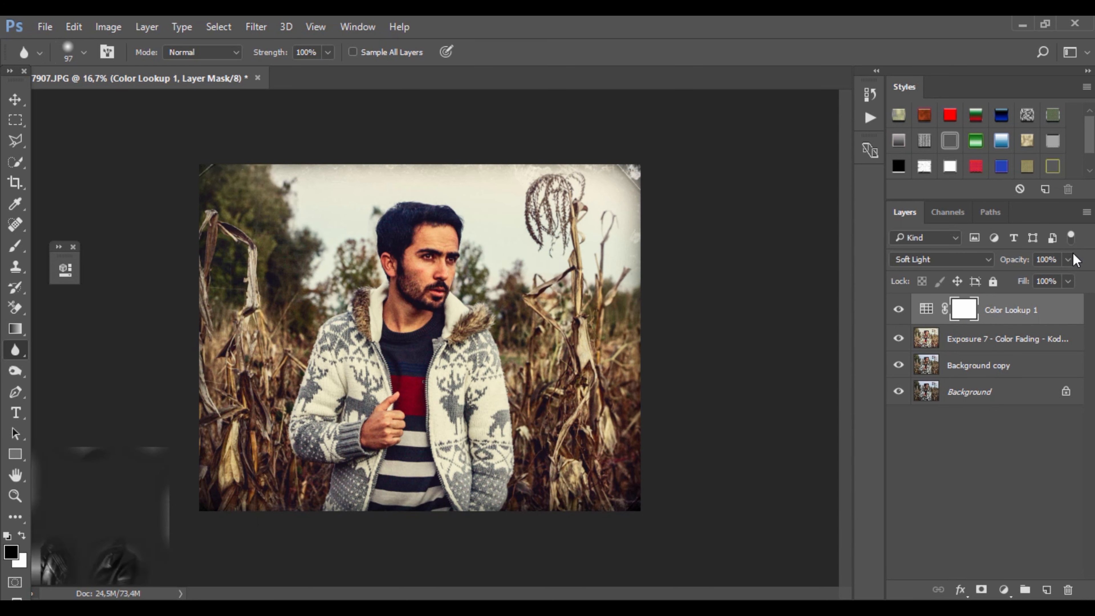
Lower the Color Lookup layer's opacity to 80% and try the Screen, Overlay, Hard Light, Color Dodge and Lighten blend modes.
click(1068, 259)
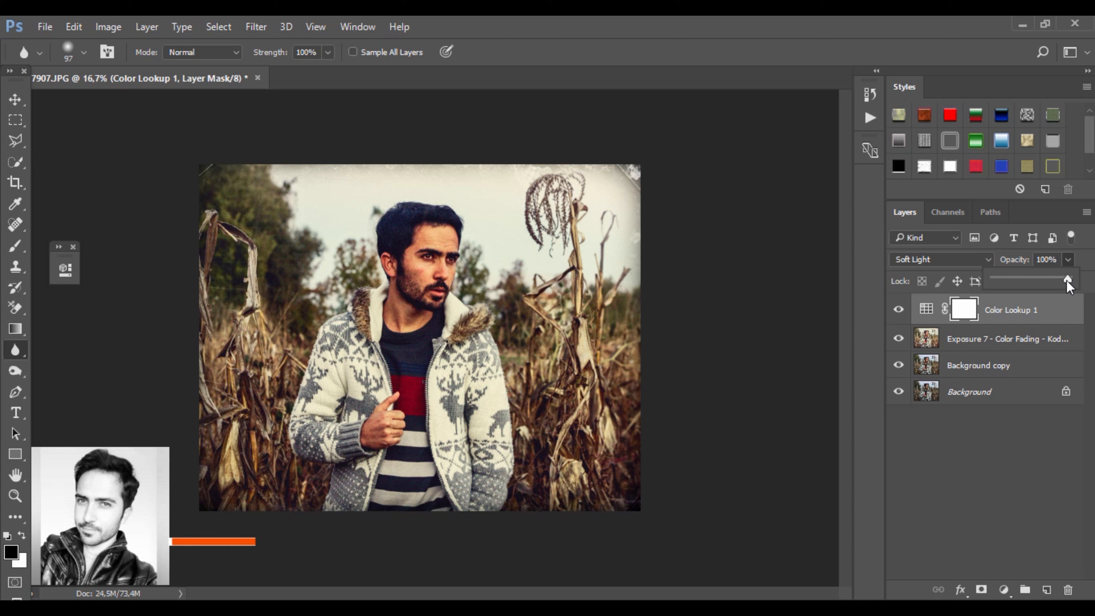
drag(1069, 283, 1059, 283)
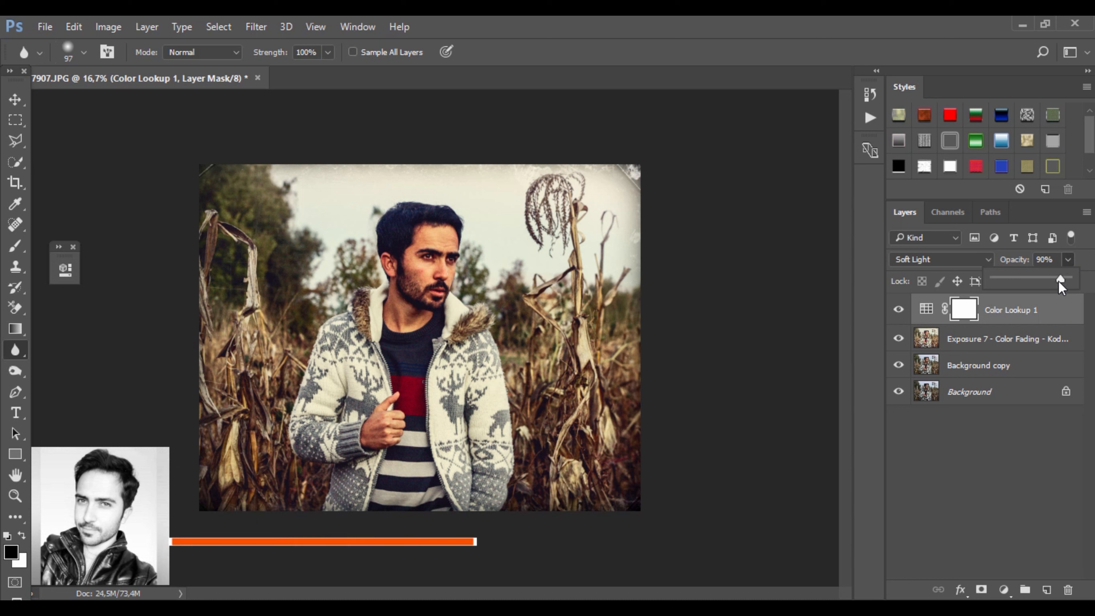
click(937, 261)
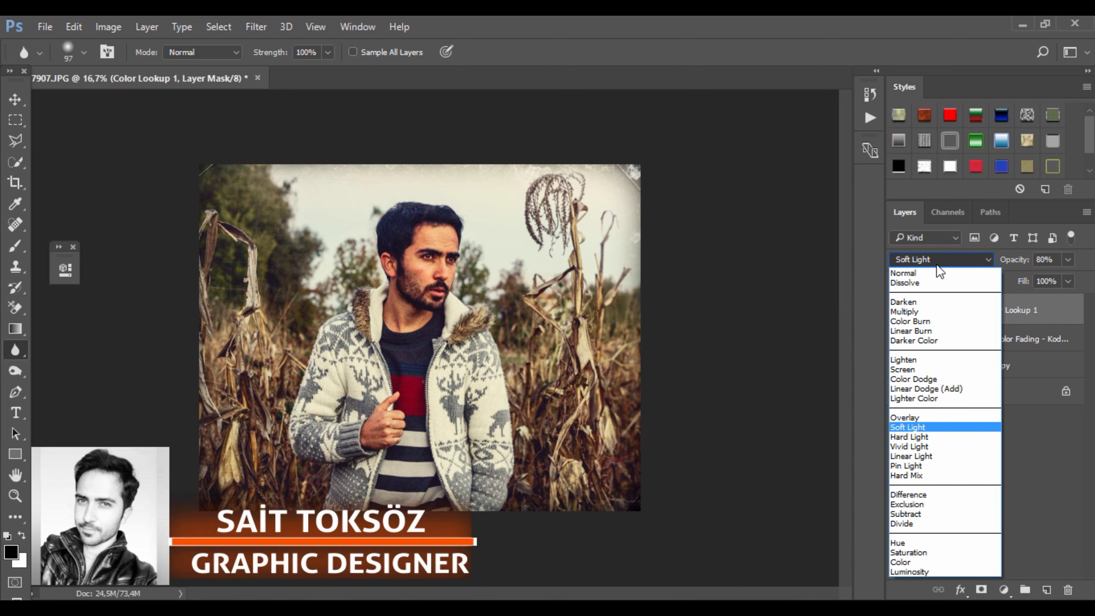
click(905, 368)
click(955, 260)
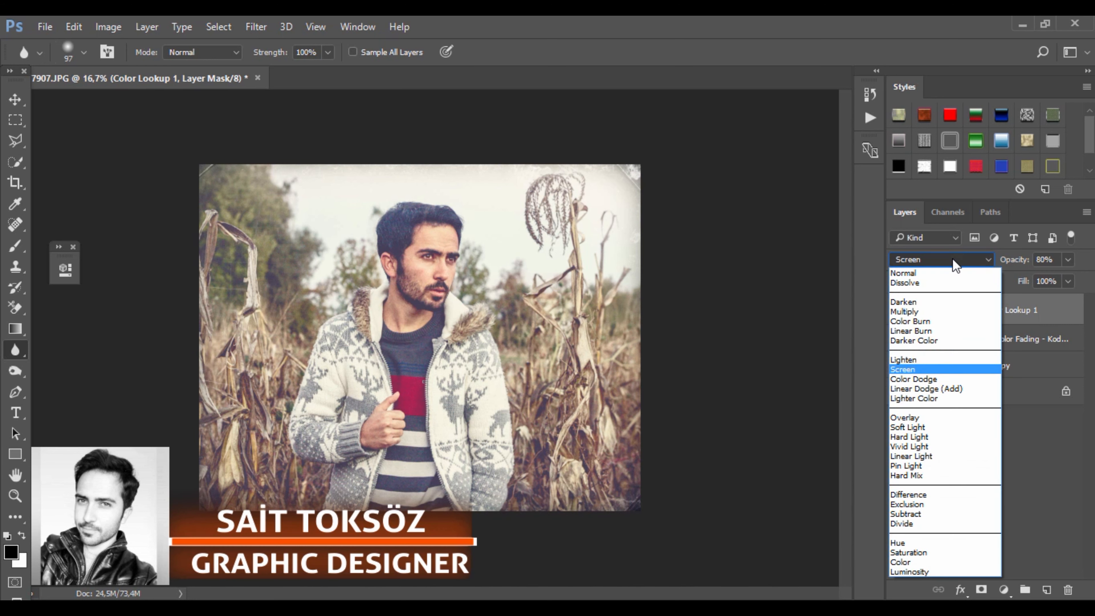
click(907, 417)
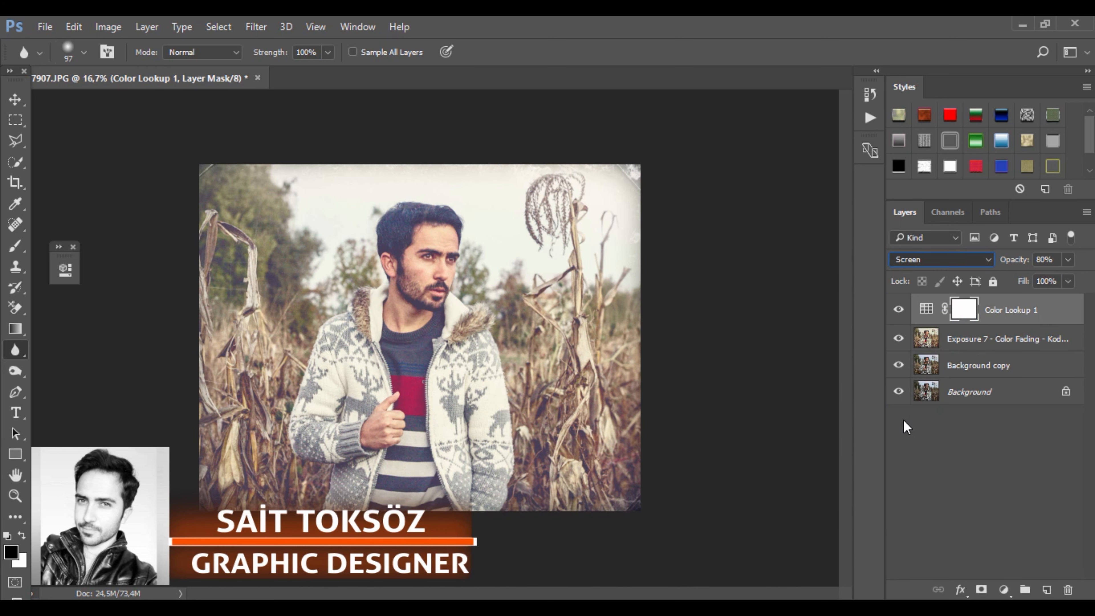
click(946, 259)
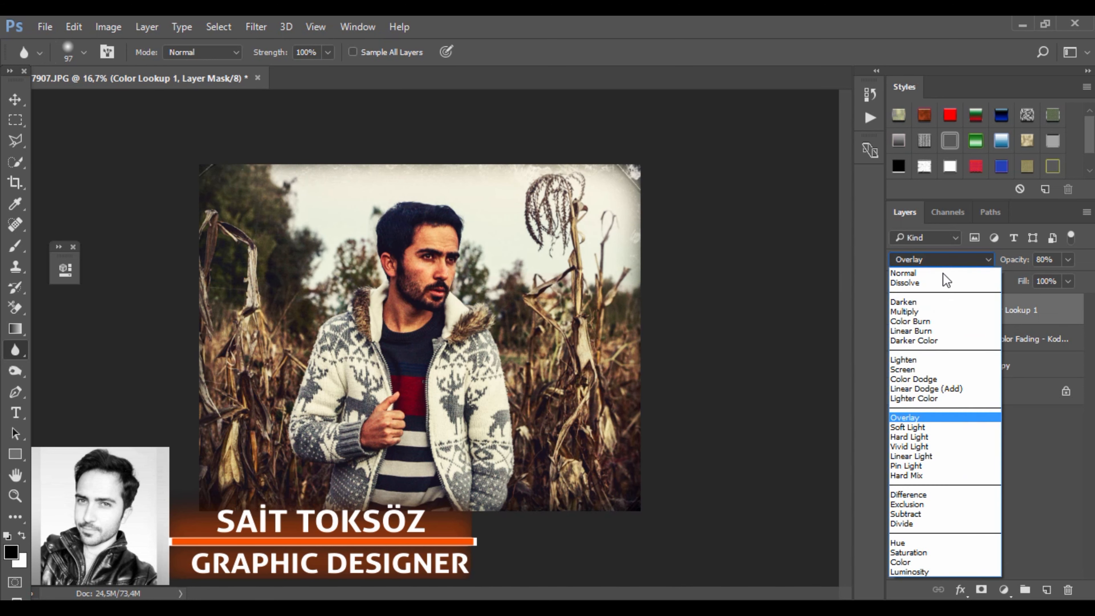
click(911, 437)
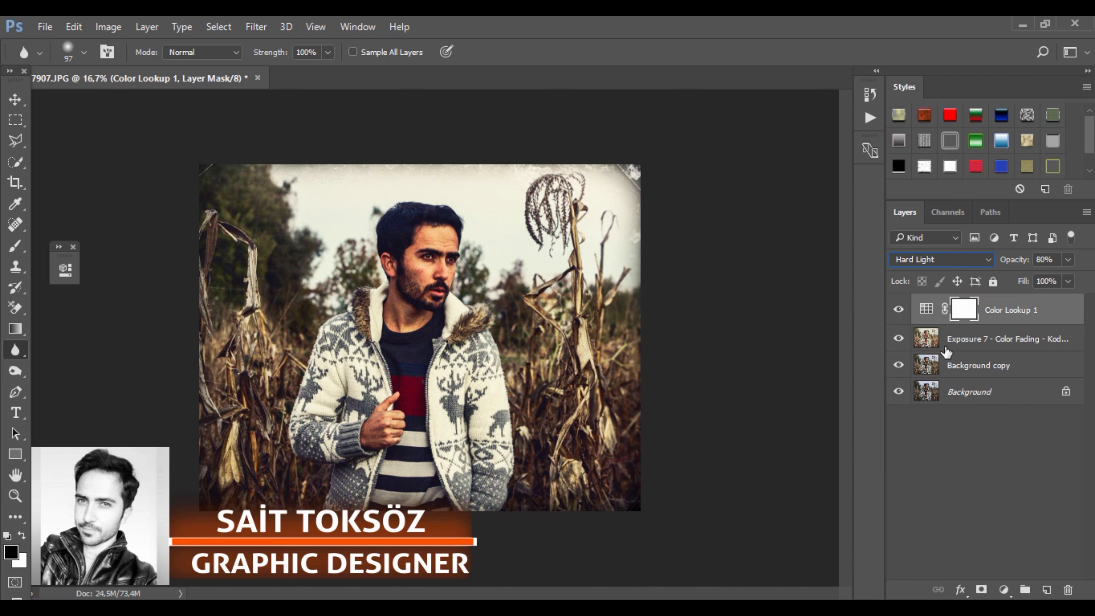
click(966, 260)
click(909, 378)
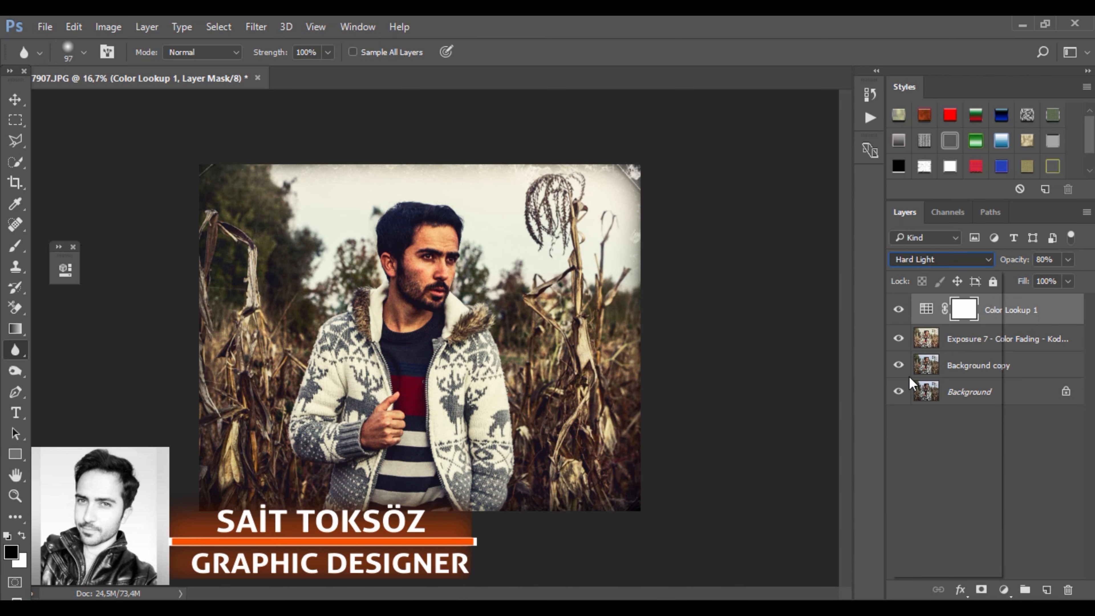
click(967, 260)
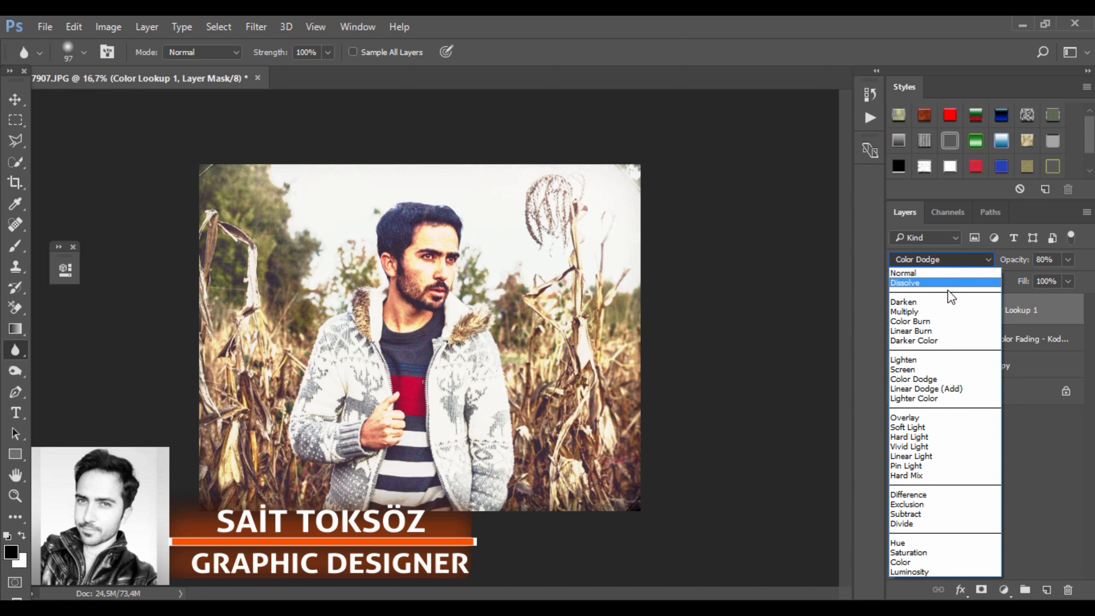
click(926, 361)
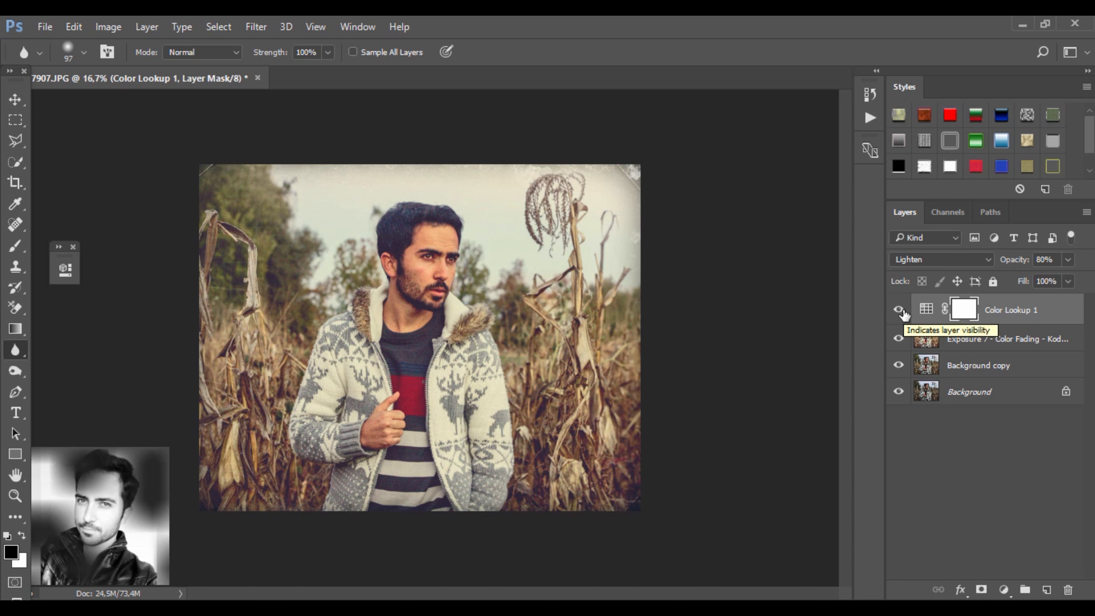
Set the Color Lookup layer's blend mode to Soft Light and its opacity to 58%.
click(933, 261)
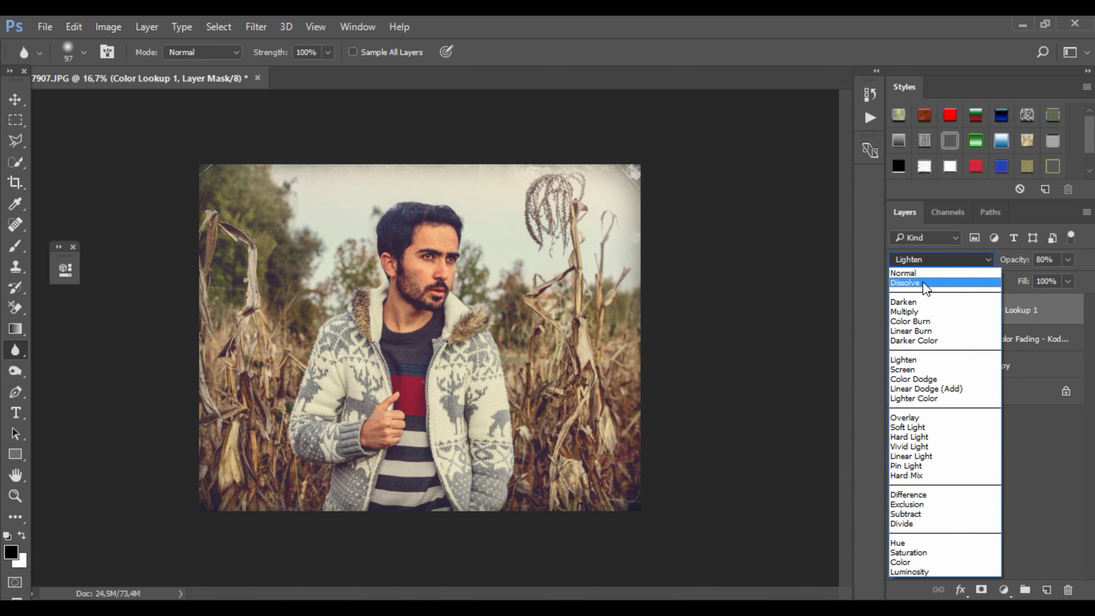
click(920, 427)
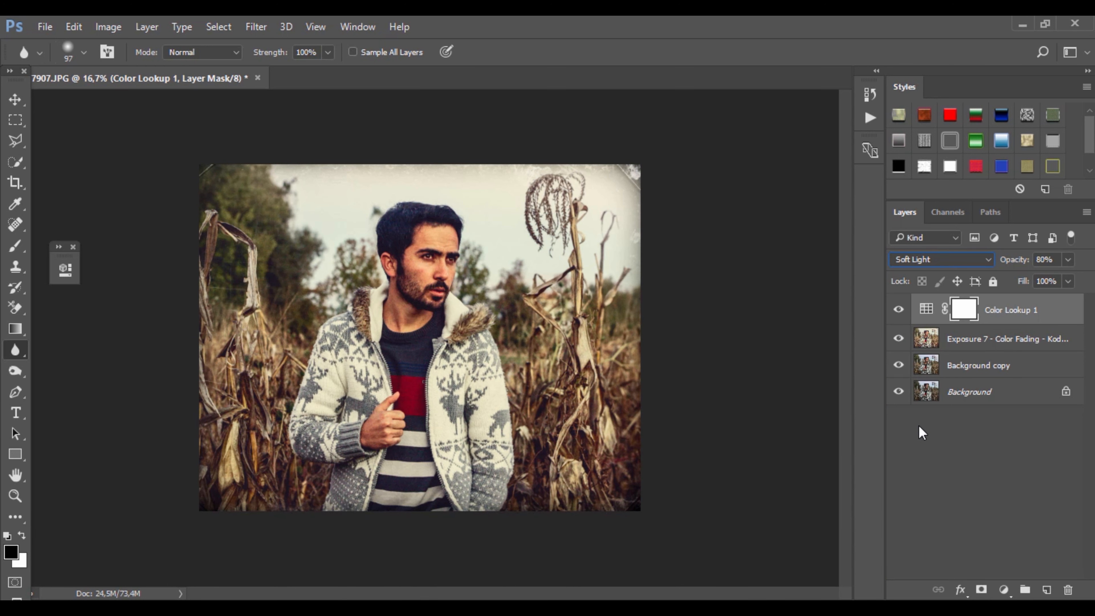
click(1068, 259)
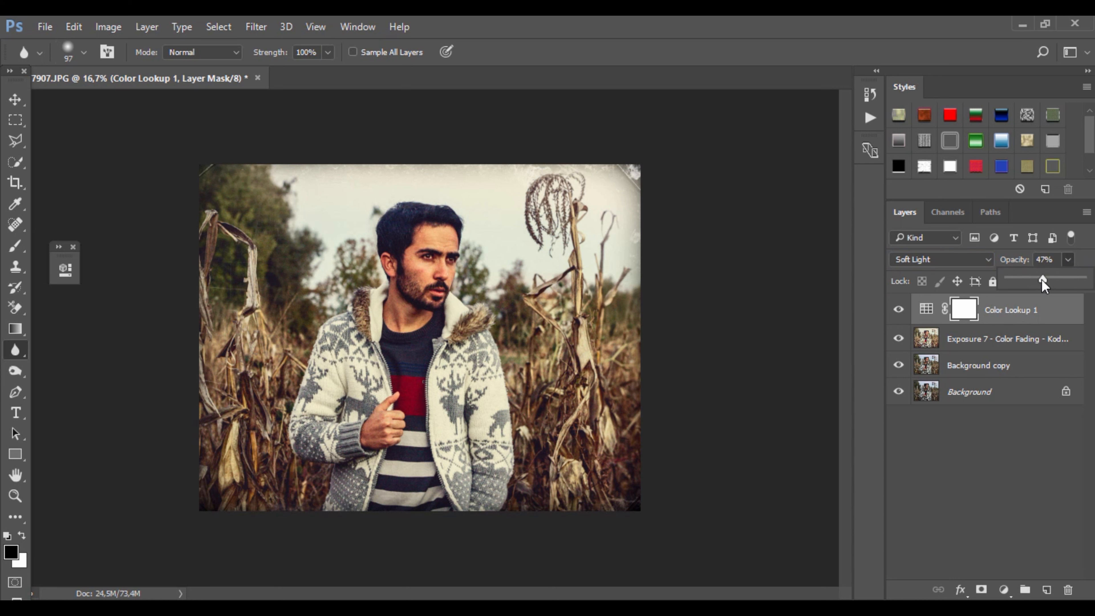
drag(1042, 281, 1039, 280)
Paint black on the Color Lookup mask over the man's face and jacket with the 464 px brush at 42% opacity.
click(15, 246)
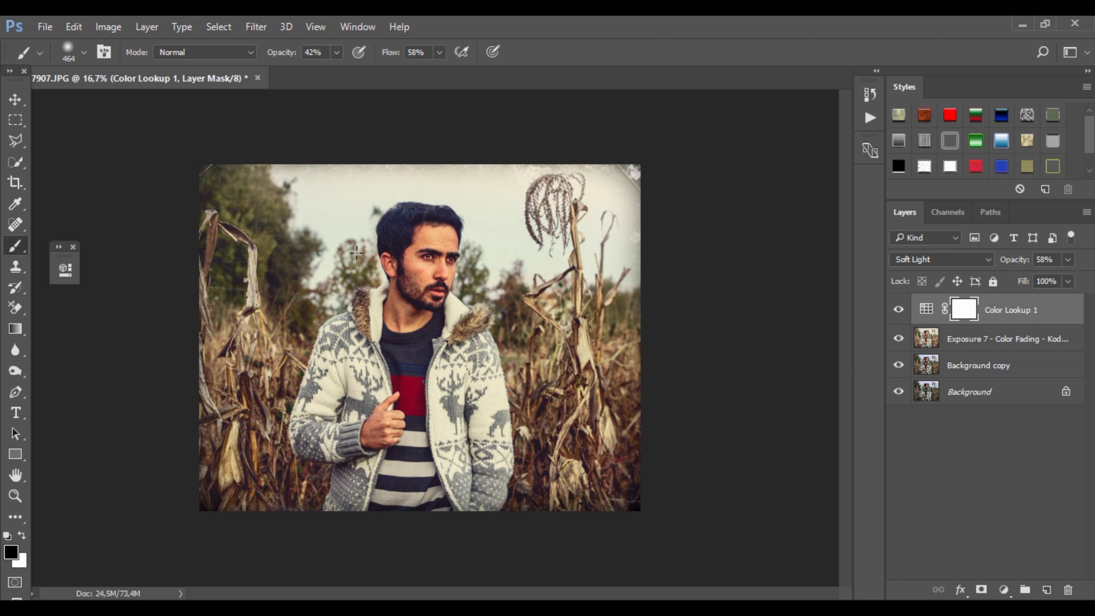
drag(385, 280, 403, 273)
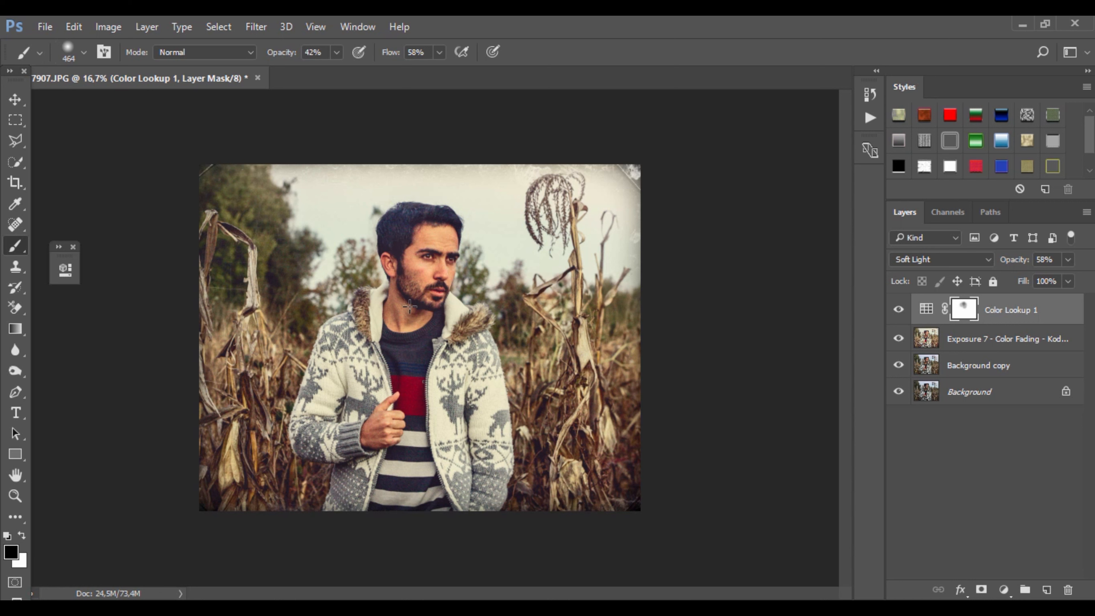
drag(378, 380, 383, 377)
Reduce the brush size to 136 px, paint over the man's face on the Color Lookup mask and compare with the layer hidden.
right_click(412, 281)
text(136)
key(Return)
drag(439, 258, 428, 236)
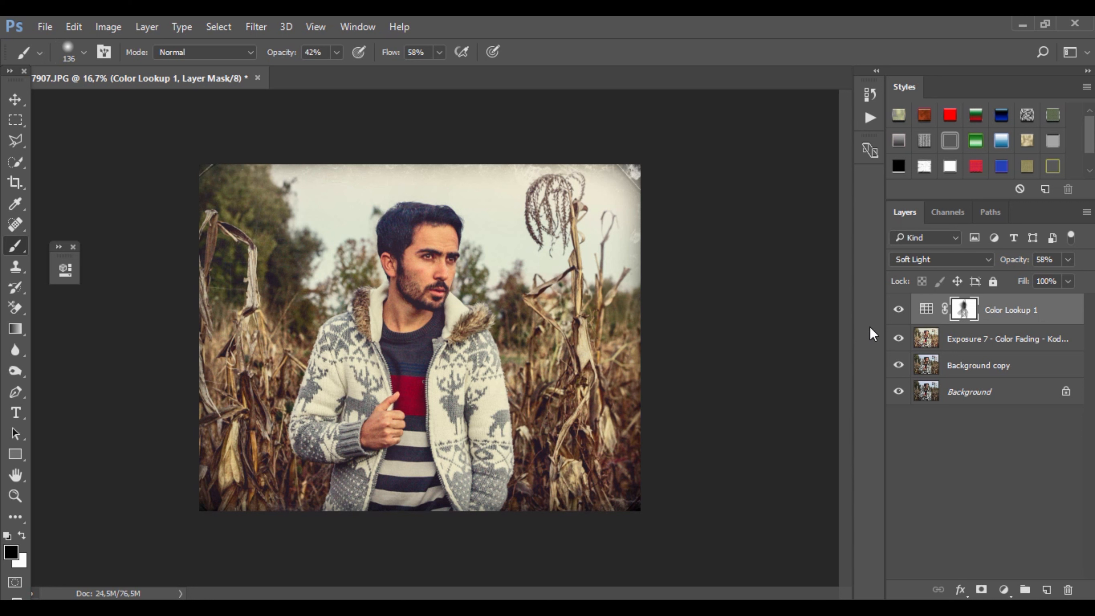
click(900, 309)
click(899, 309)
Stamp all visible layers into a new top layer and hide the layers between it and the Background to compare before and after.
key(ctrl+shift+alt+e)
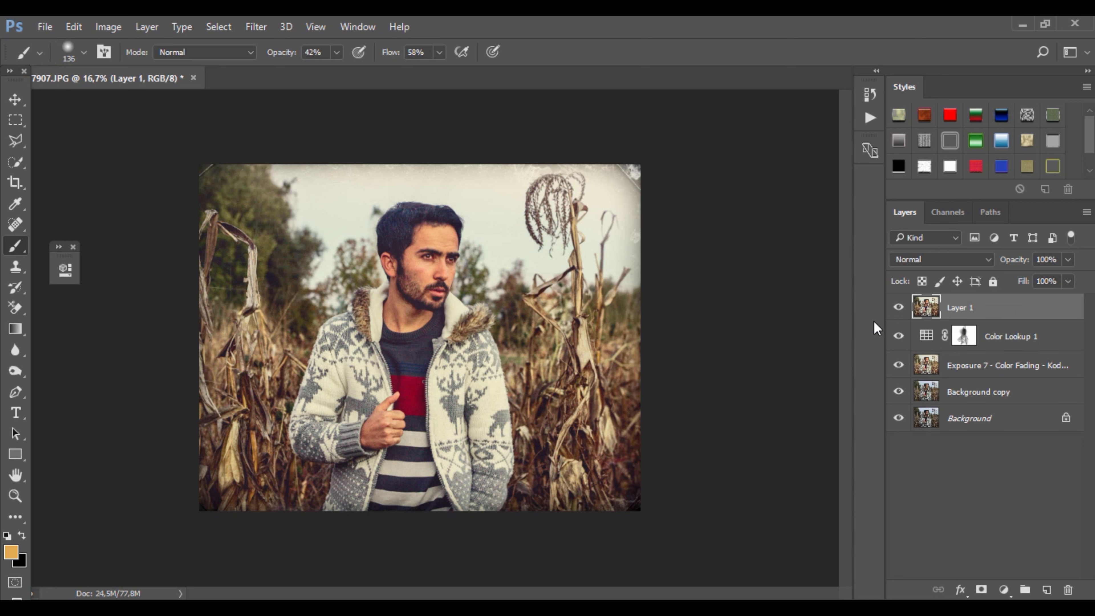
drag(898, 391, 897, 348)
click(899, 308)
click(899, 308)
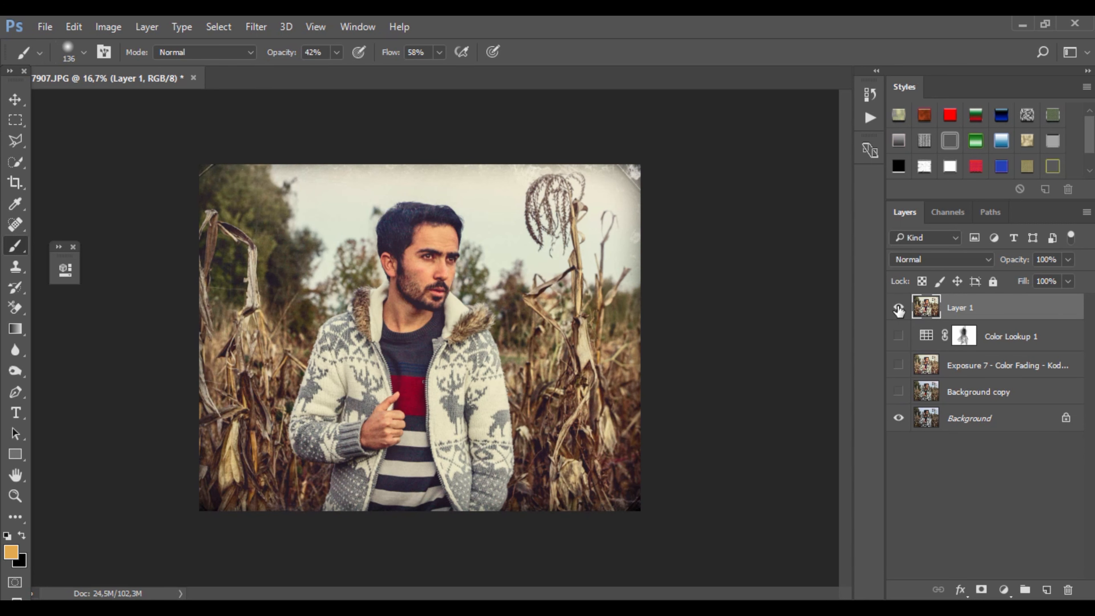
click(899, 308)
click(899, 308)
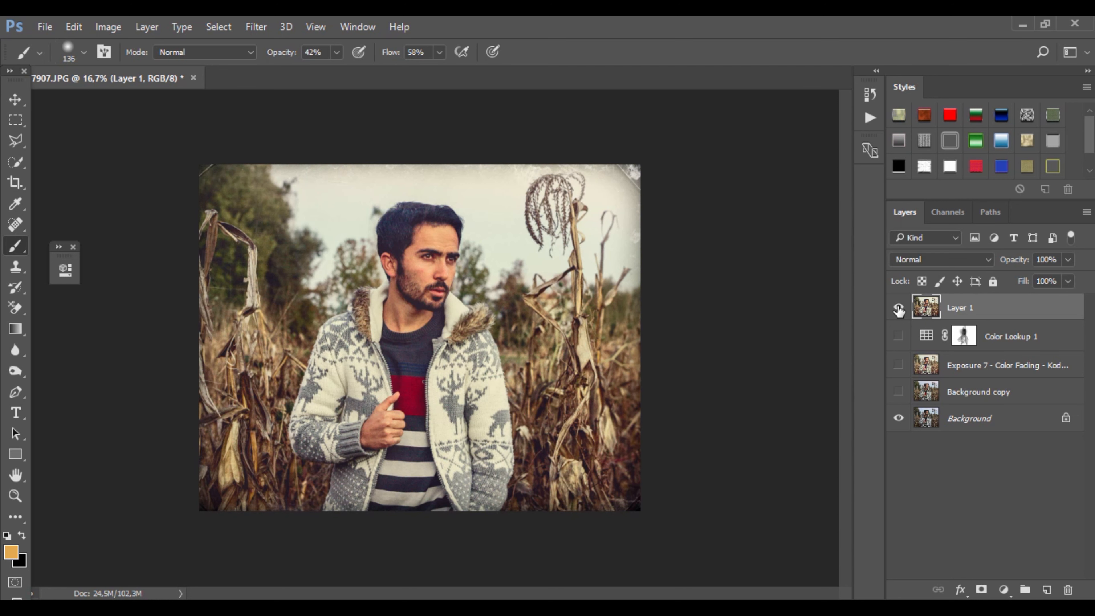